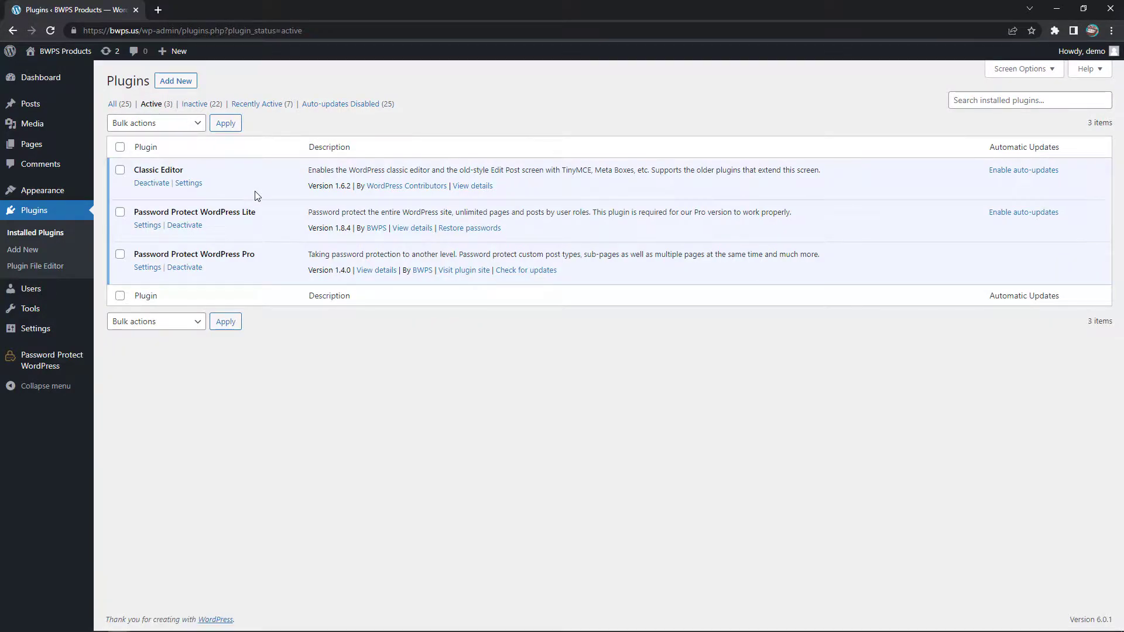
- Select the Password Protect WordPress Lite and Pro plugins in the list of active plugins
{"action": "left_click", "coordinate": [120, 212]}
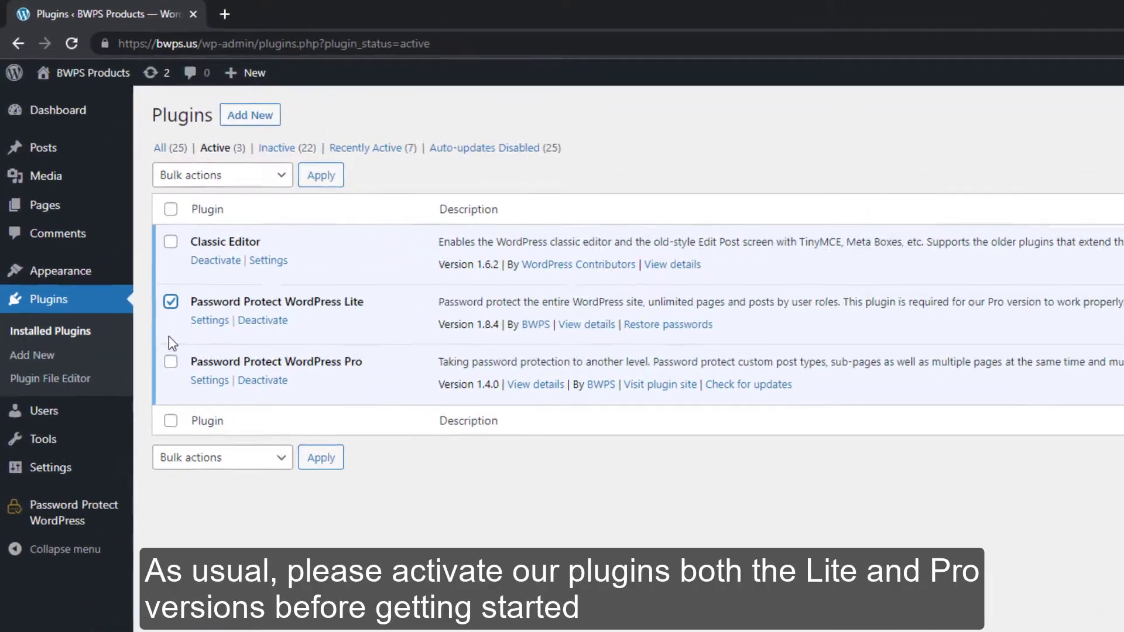
{"action": "left_click", "coordinate": [170, 361]}
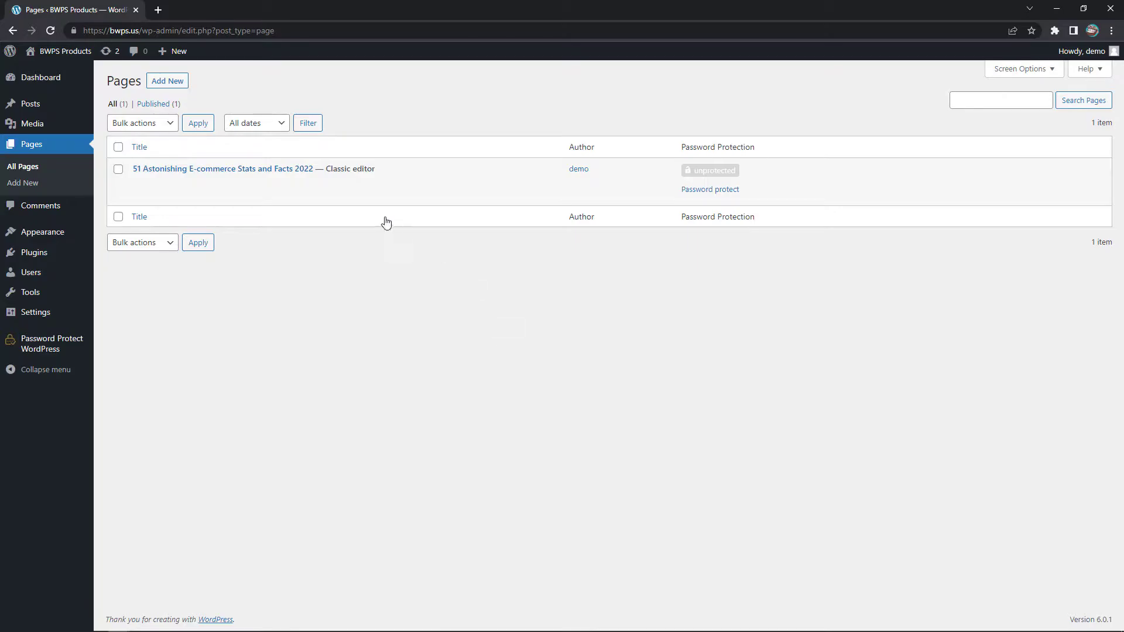
- View the "51 Astonishing E-commerce Stats and Facts 2022" page in a new browser tab and look through its public content
{"action": "left_click", "coordinate": [338, 185], "text": "ctrl"}
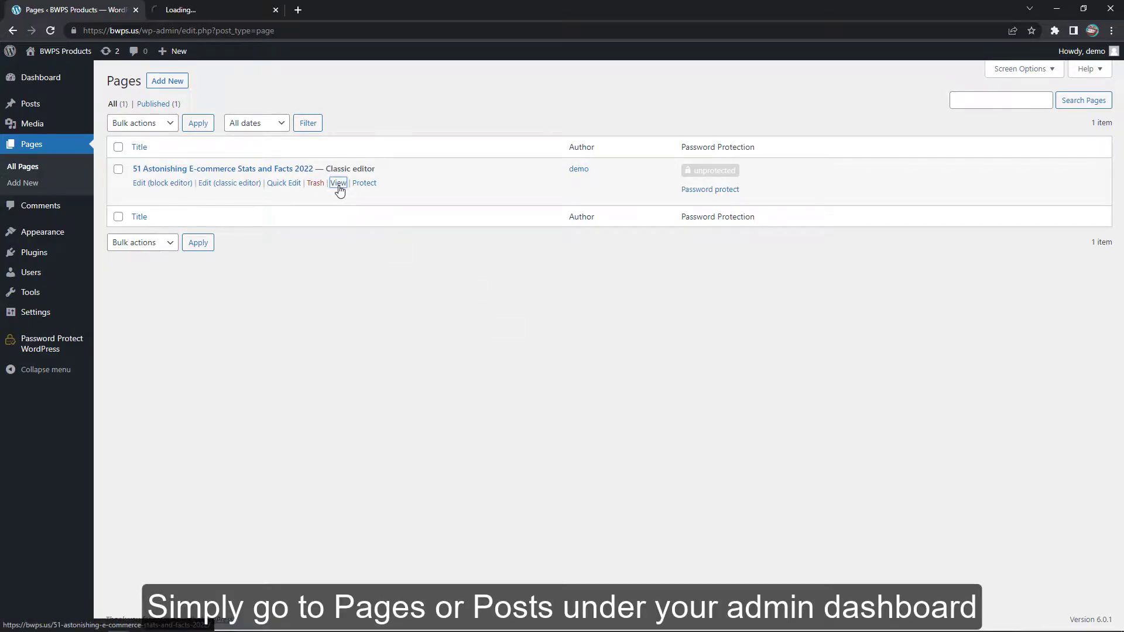
{"action": "left_click", "coordinate": [210, 11]}
{"action": "scroll", "coordinate": [391, 379], "scroll_direction": "down", "scroll_amount": 5}
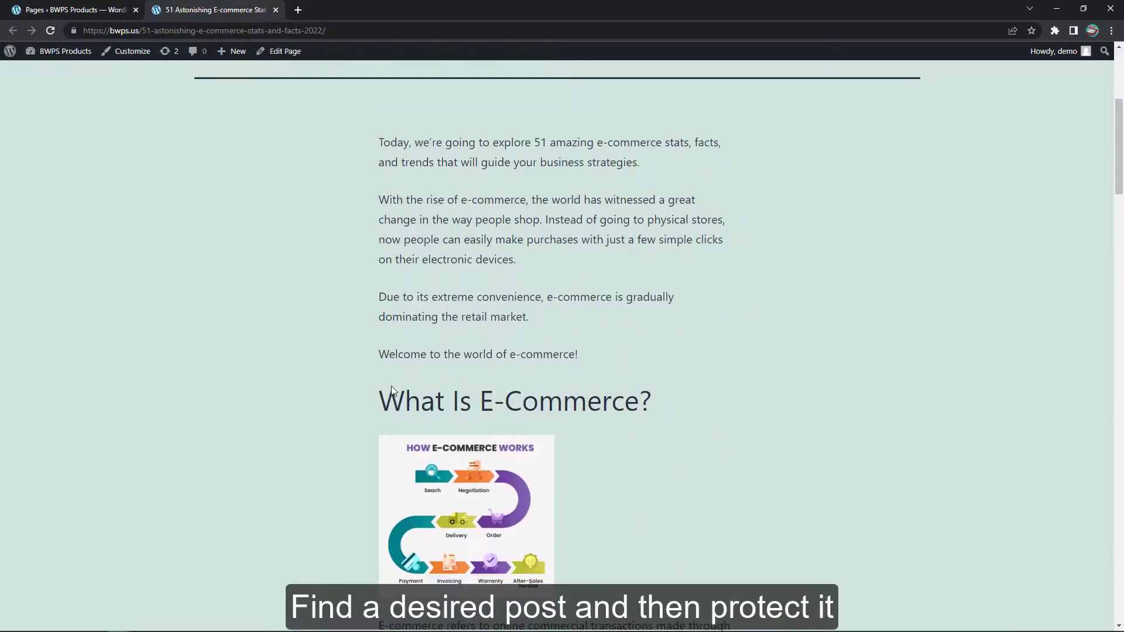
{"action": "scroll", "coordinate": [393, 391], "scroll_direction": "up", "scroll_amount": 3}
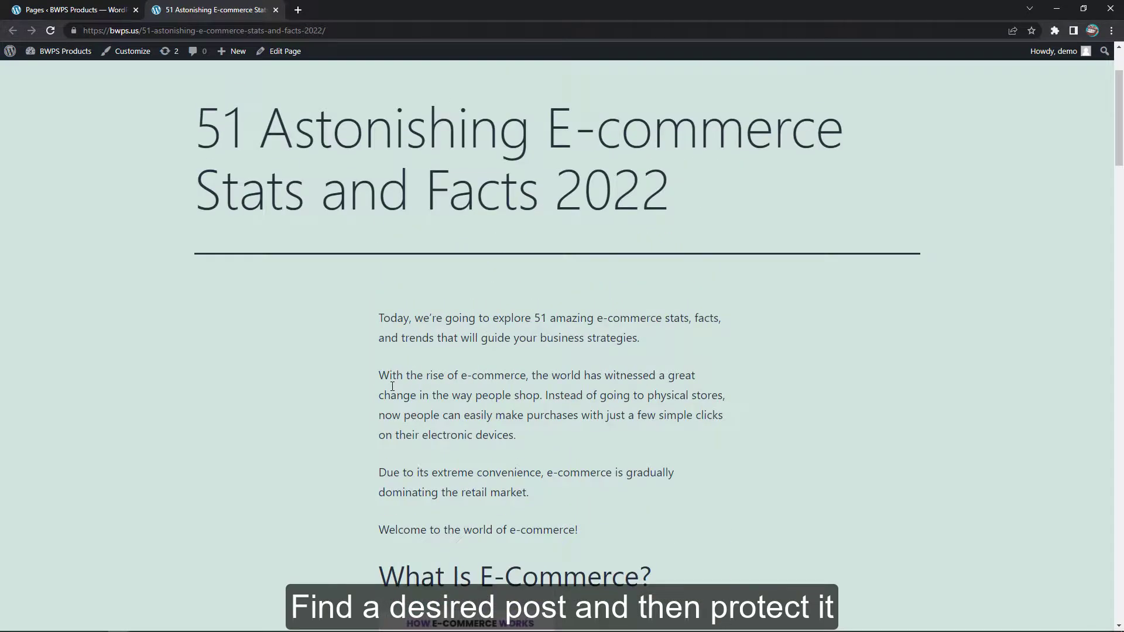
- Password-protect the "51 Astonishing E-commerce Stats and Facts 2022" page from the Pages list and reload its public view
{"action": "left_click", "coordinate": [75, 10]}
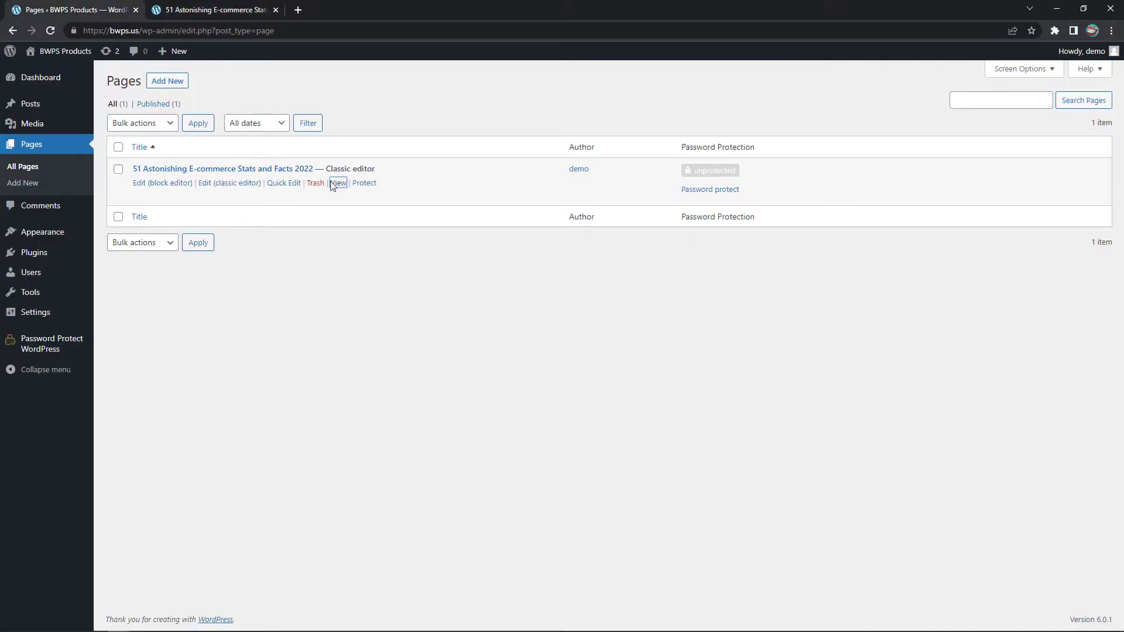
{"action": "left_click", "coordinate": [370, 188]}
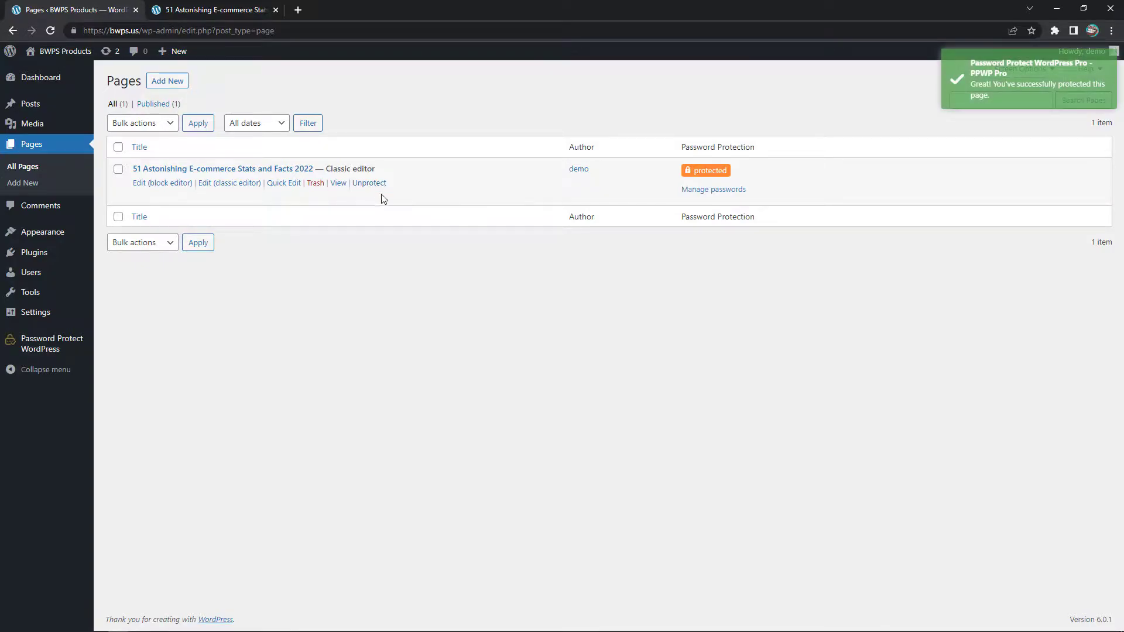
{"action": "left_click", "coordinate": [219, 9]}
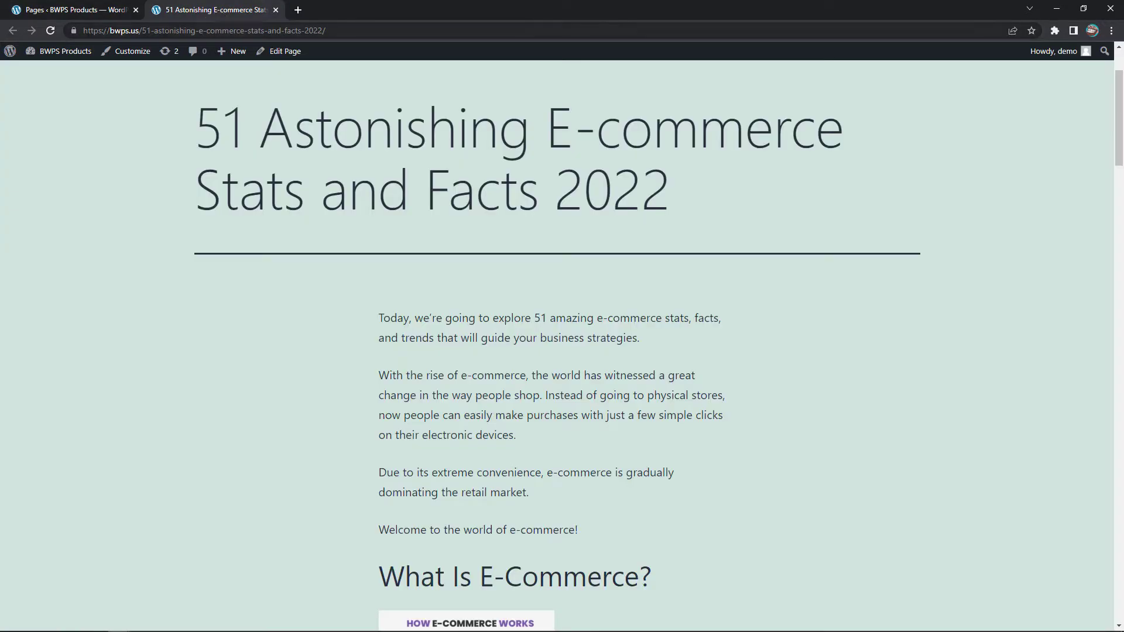
{"action": "left_click", "coordinate": [51, 34]}
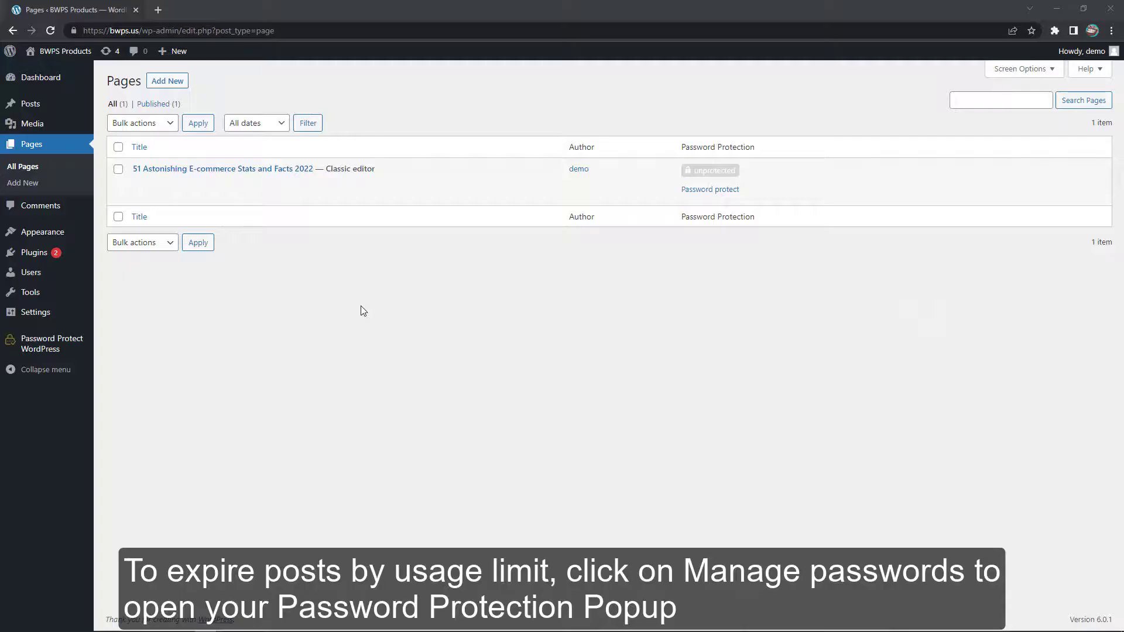
- Set the usage limit of the protected page's existing password to 1 and save the change
{"action": "left_click", "coordinate": [688, 192]}
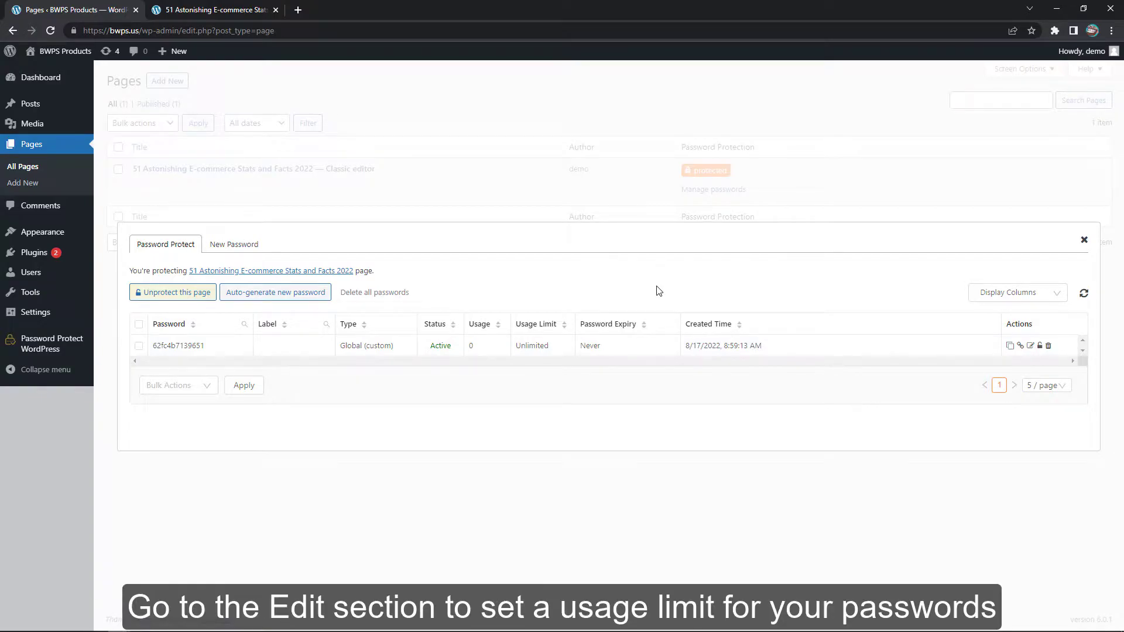
{"action": "left_click", "coordinate": [1031, 346]}
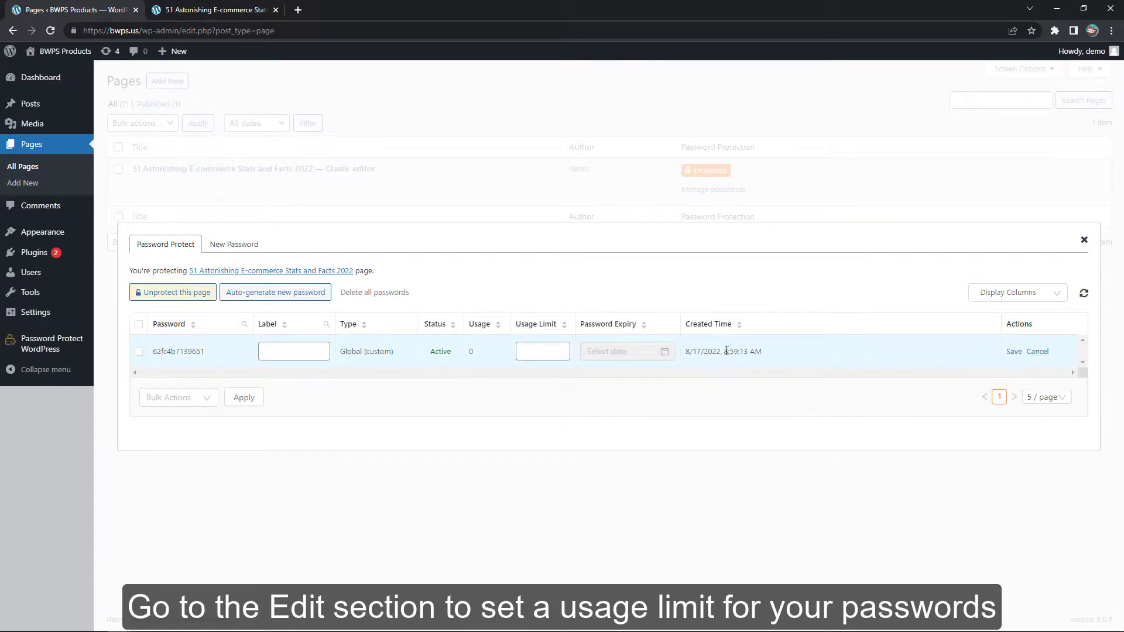
{"action": "left_click", "coordinate": [530, 352]}
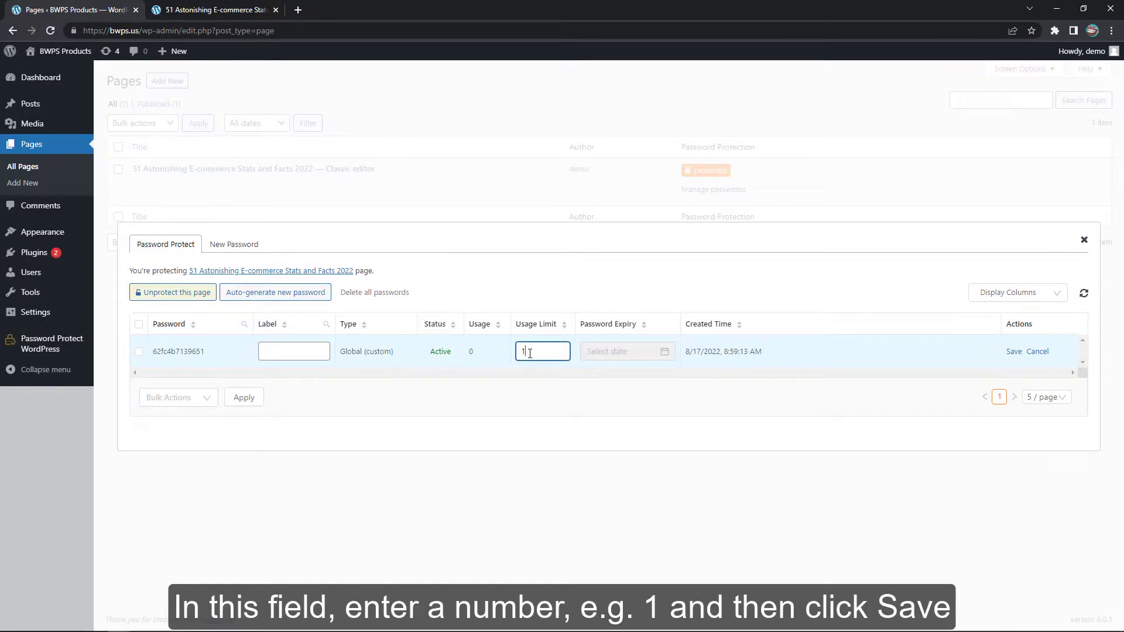
{"action": "left_click", "coordinate": [1011, 353]}
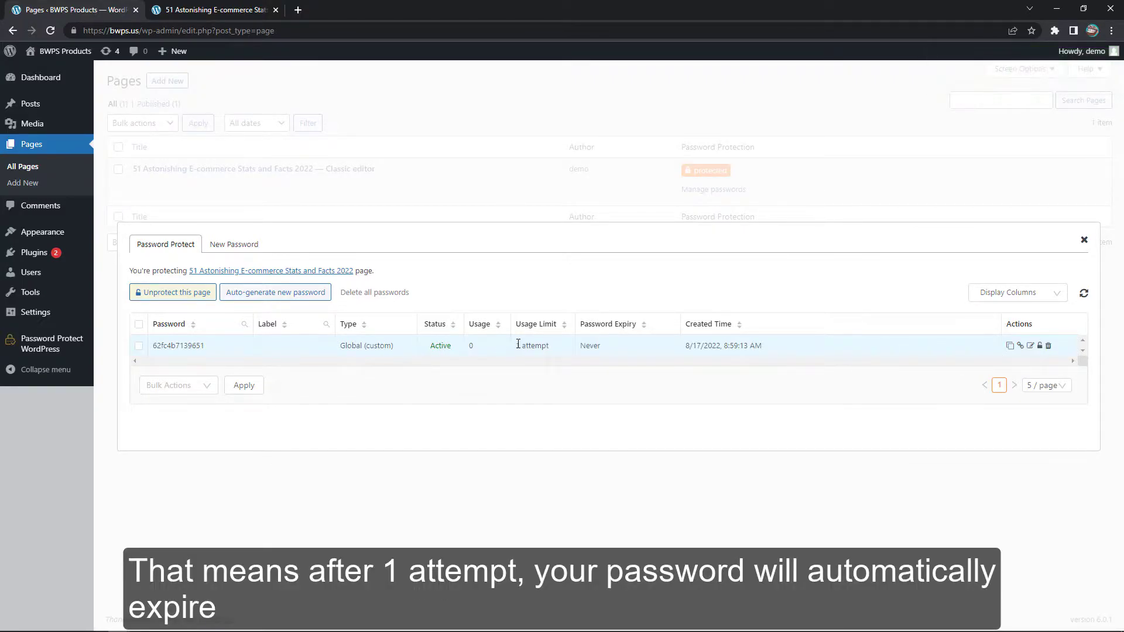
{"action": "left_click_drag", "start_coordinate": [518, 345], "coordinate": [549, 350]}
{"action": "left_click", "coordinate": [559, 346]}
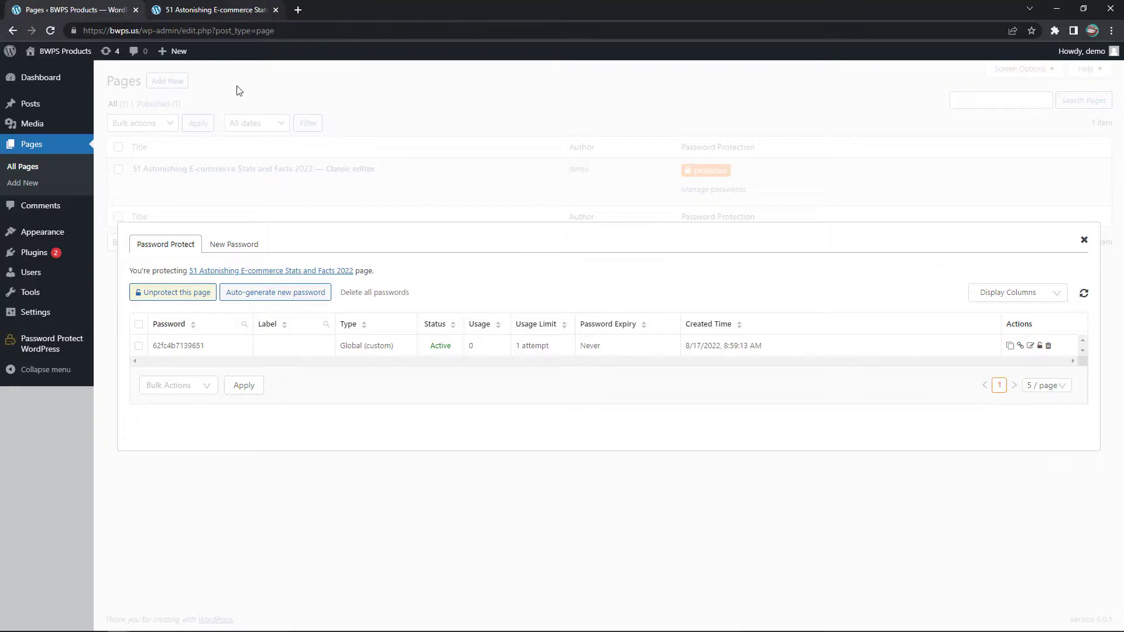
- Unlock the protected page by pasting its copied page password, decline the browser's password update, and view the content
{"action": "double_click", "coordinate": [160, 344]}
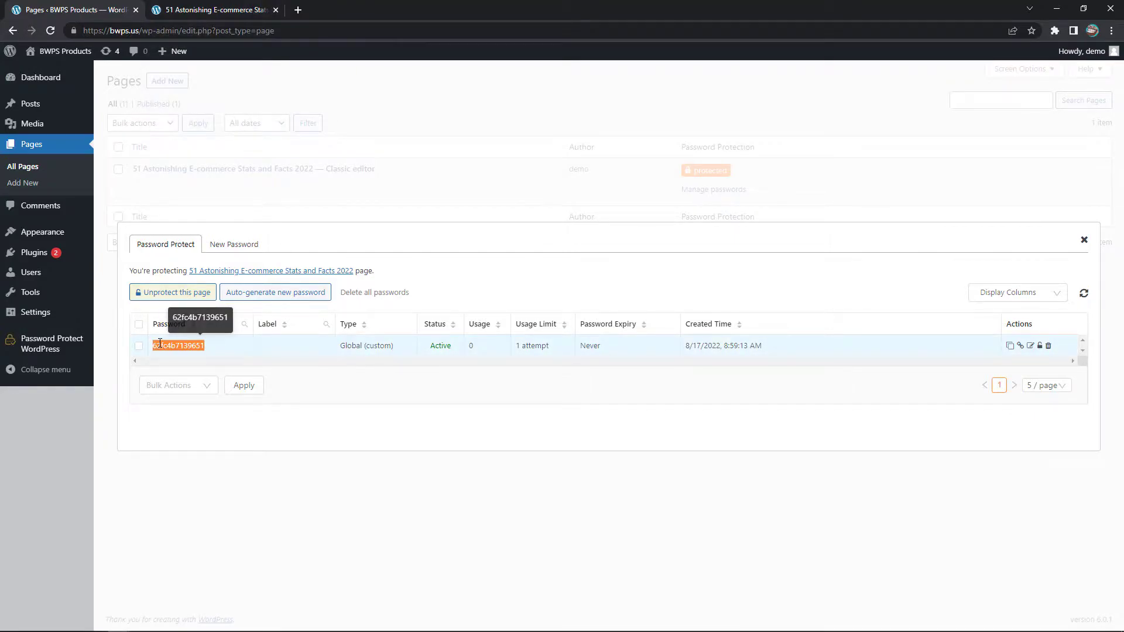
{"action": "left_click", "coordinate": [224, 9]}
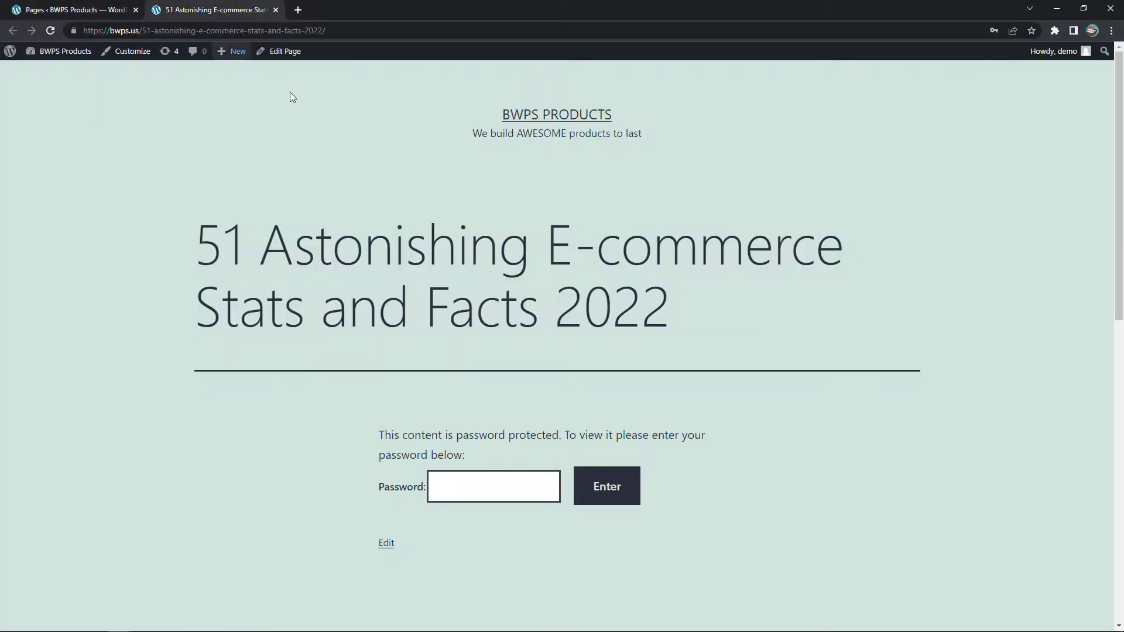
{"action": "left_click", "coordinate": [468, 489]}
{"action": "scroll", "coordinate": [460, 486], "scroll_direction": "down", "scroll_amount": 1}
{"action": "key", "text": "ctrl+v"}
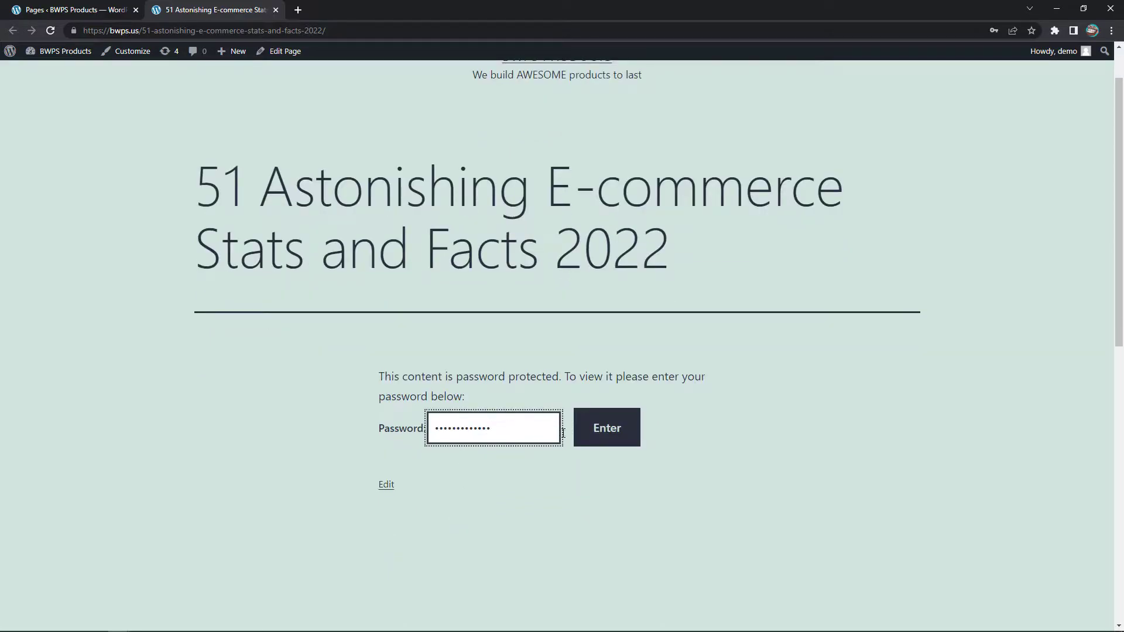
{"action": "left_click", "coordinate": [596, 433]}
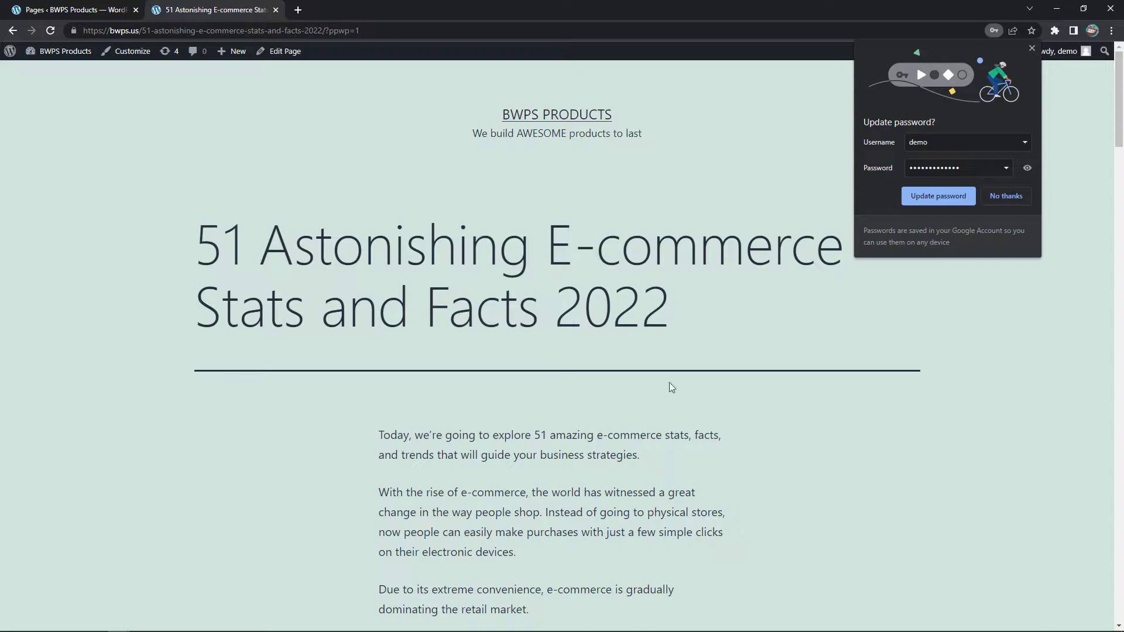
{"action": "left_click", "coordinate": [1005, 196]}
{"action": "scroll", "coordinate": [549, 455], "scroll_direction": "down", "scroll_amount": 4}
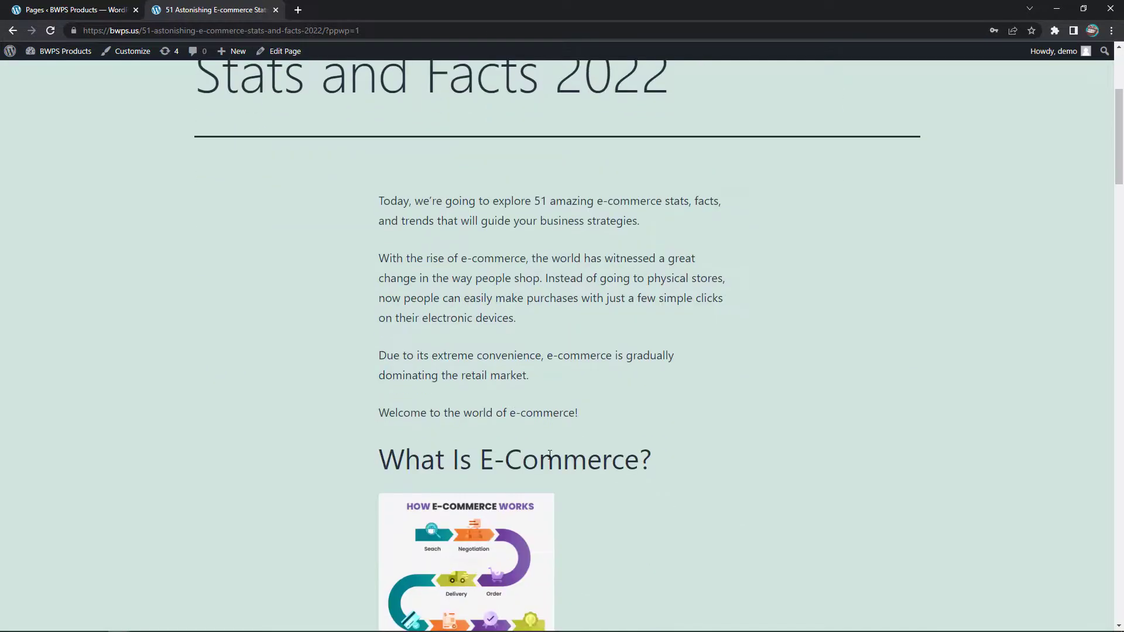
{"action": "scroll", "coordinate": [550, 454], "scroll_direction": "up", "scroll_amount": 3}
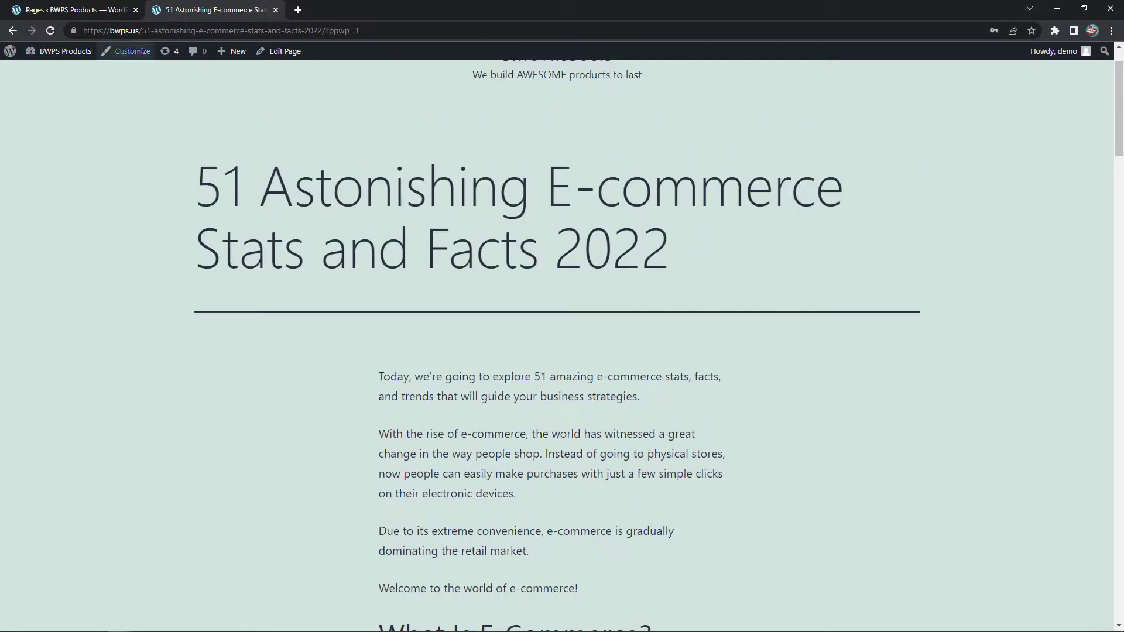
- Refresh the page's password list in the WordPress admin and check the status of the used password
{"action": "left_click", "coordinate": [85, 11]}
{"action": "left_click", "coordinate": [1083, 293]}
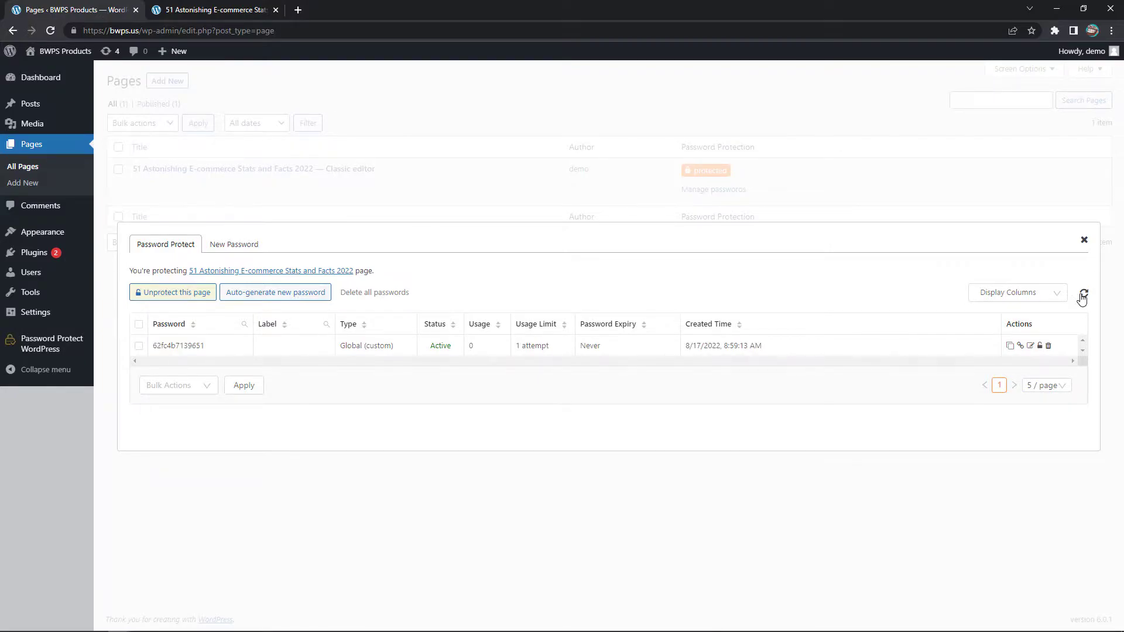
{"action": "left_click", "coordinate": [1084, 293]}
{"action": "double_click", "coordinate": [440, 346]}
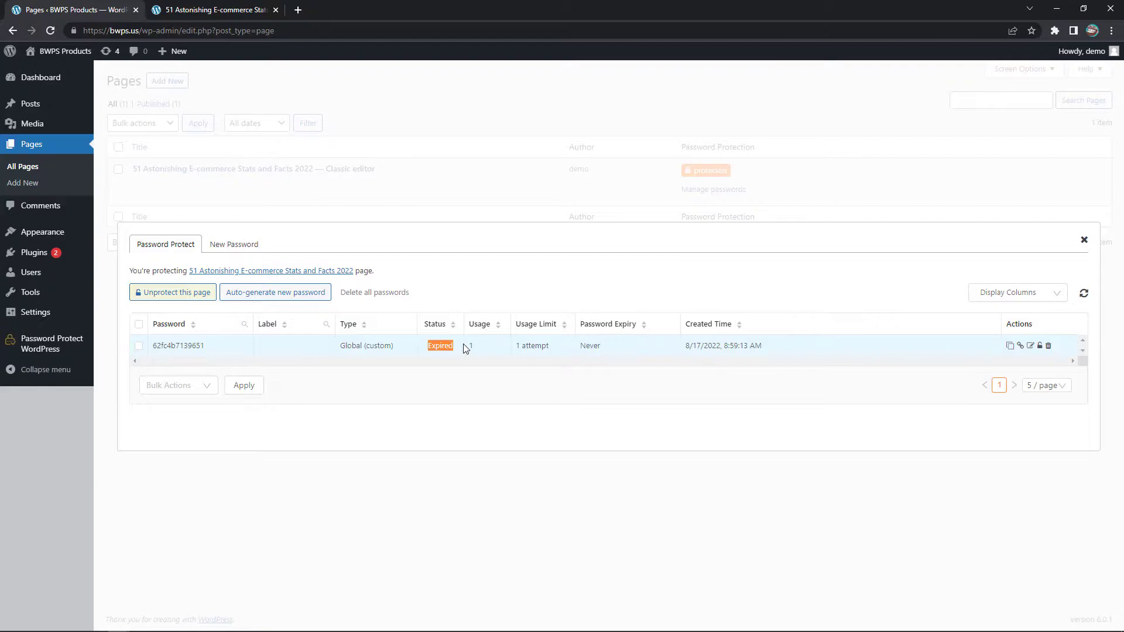
- Try to unlock the protected page in an incognito window with the same page password, then close that window
{"action": "right_click", "coordinate": [339, 273]}
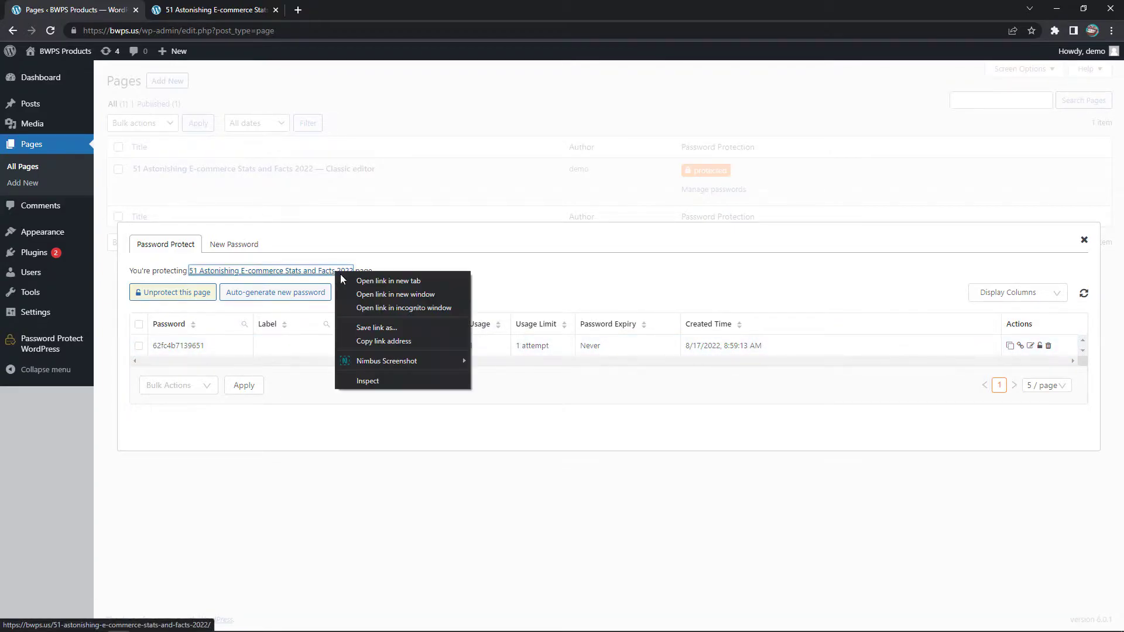
{"action": "left_click", "coordinate": [402, 310]}
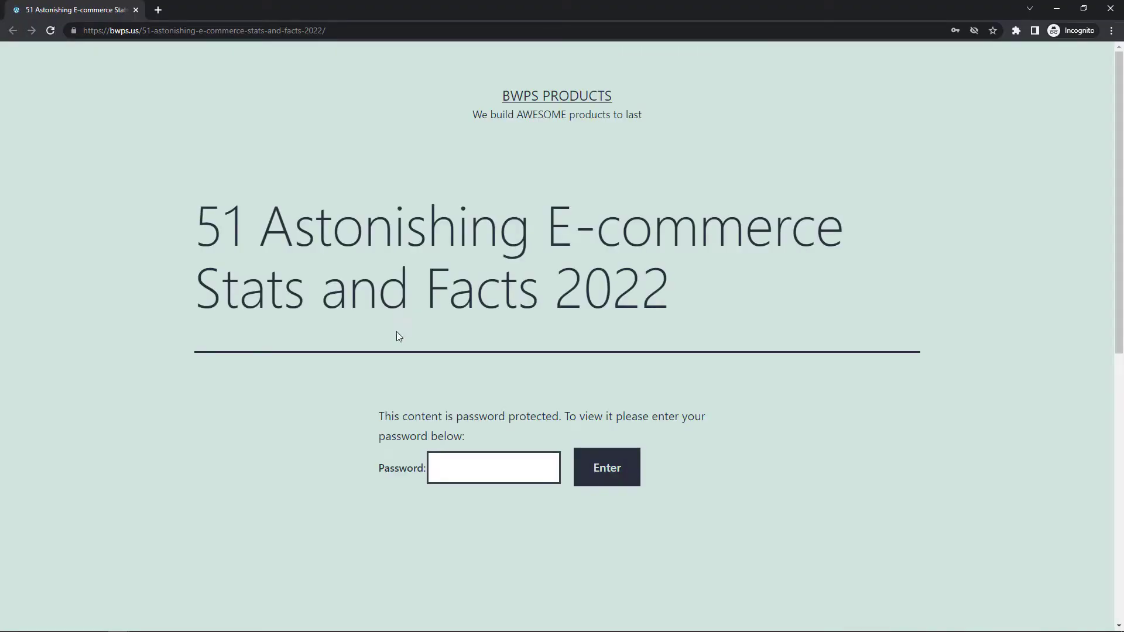
{"action": "left_click", "coordinate": [450, 466]}
{"action": "key", "text": "ctrl+v"}
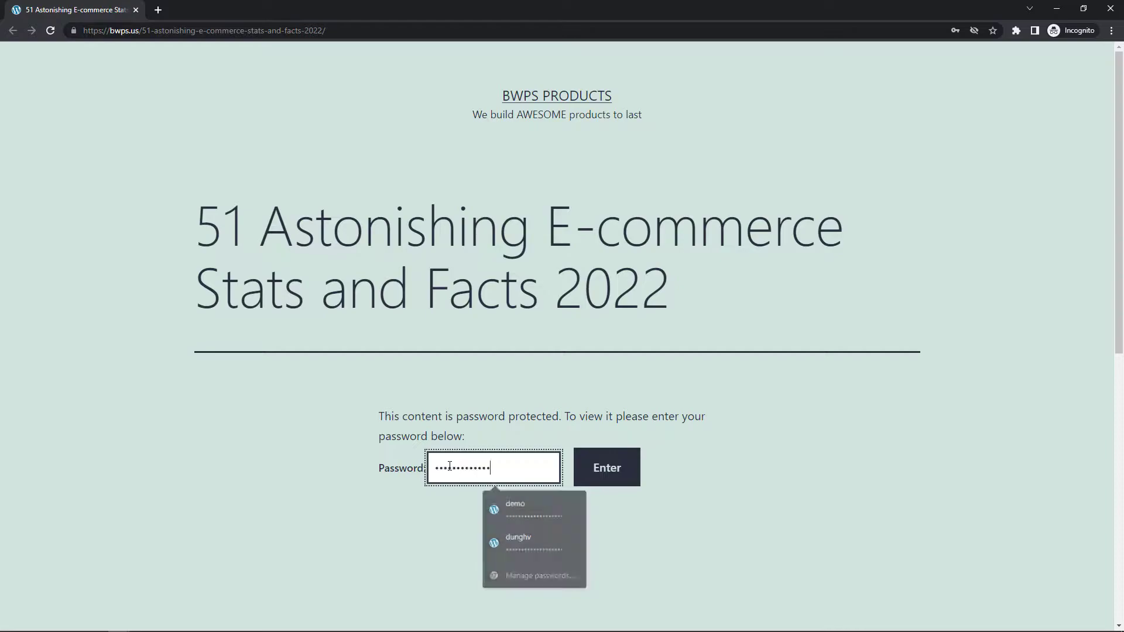
{"action": "left_click", "coordinate": [605, 468]}
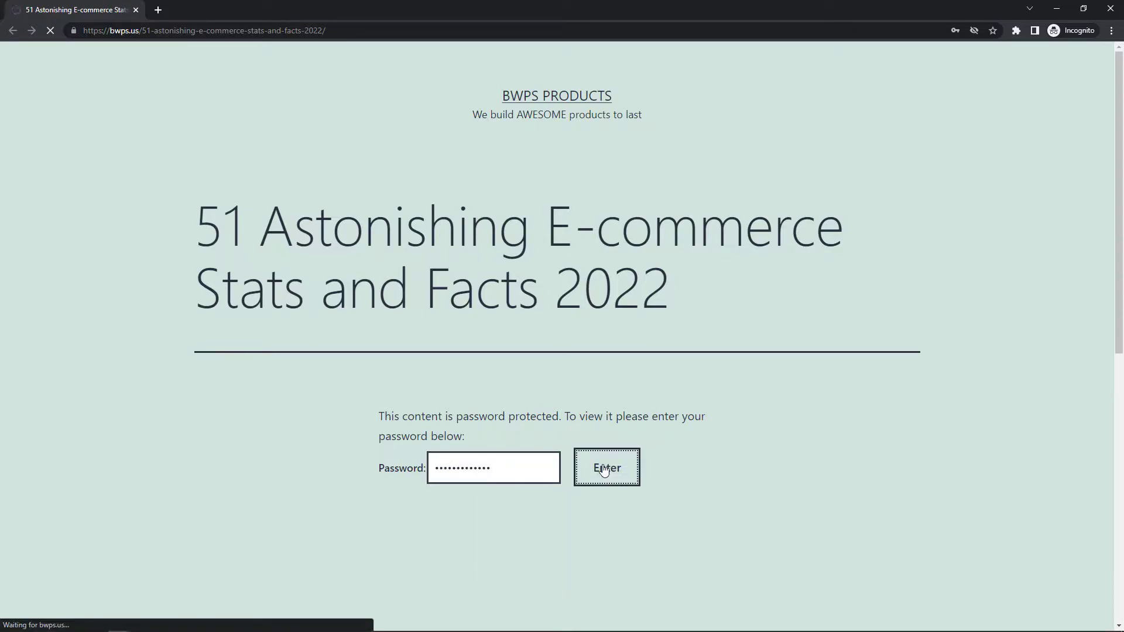
{"action": "left_click_drag", "start_coordinate": [374, 504], "coordinate": [564, 505]}
{"action": "left_click", "coordinate": [564, 504]}
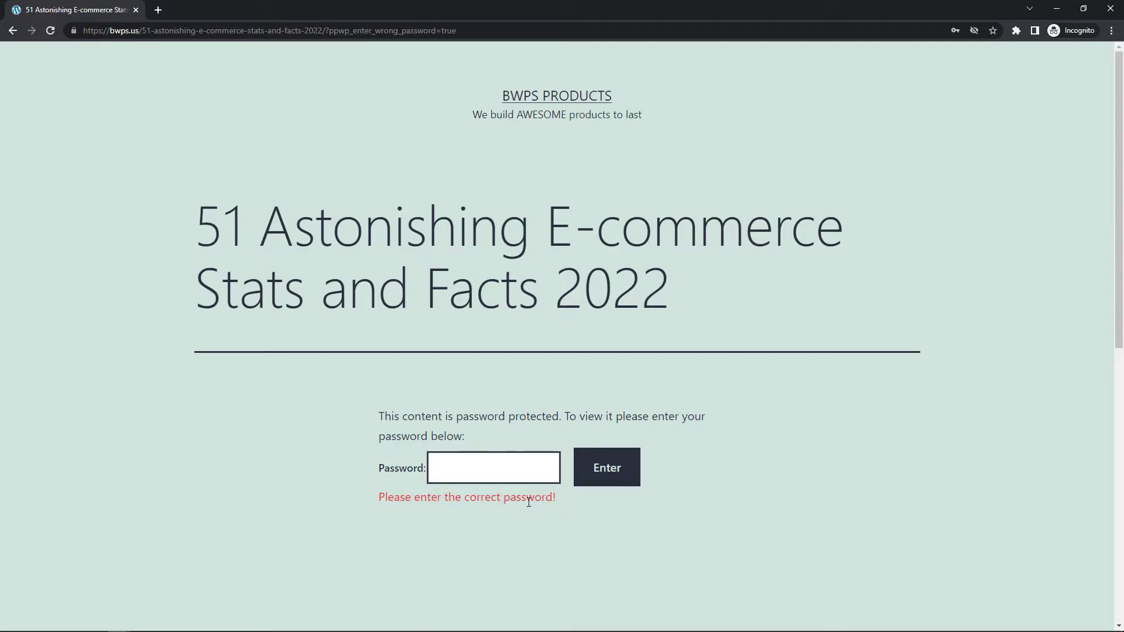
{"action": "left_click", "coordinate": [1111, 8]}
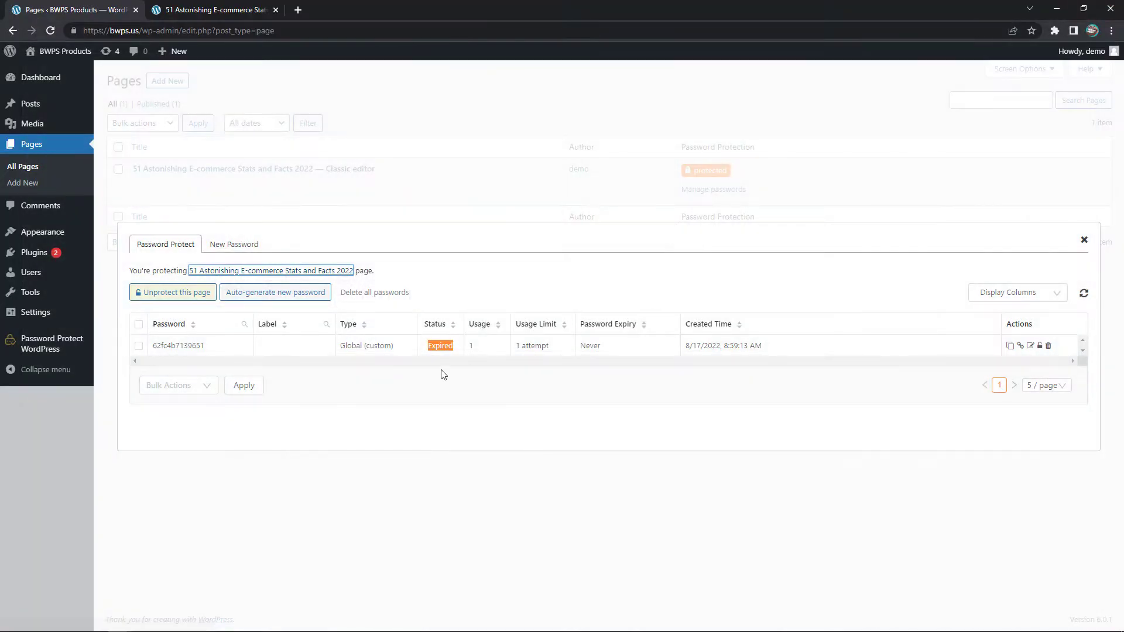
{"action": "left_click", "coordinate": [464, 357]}
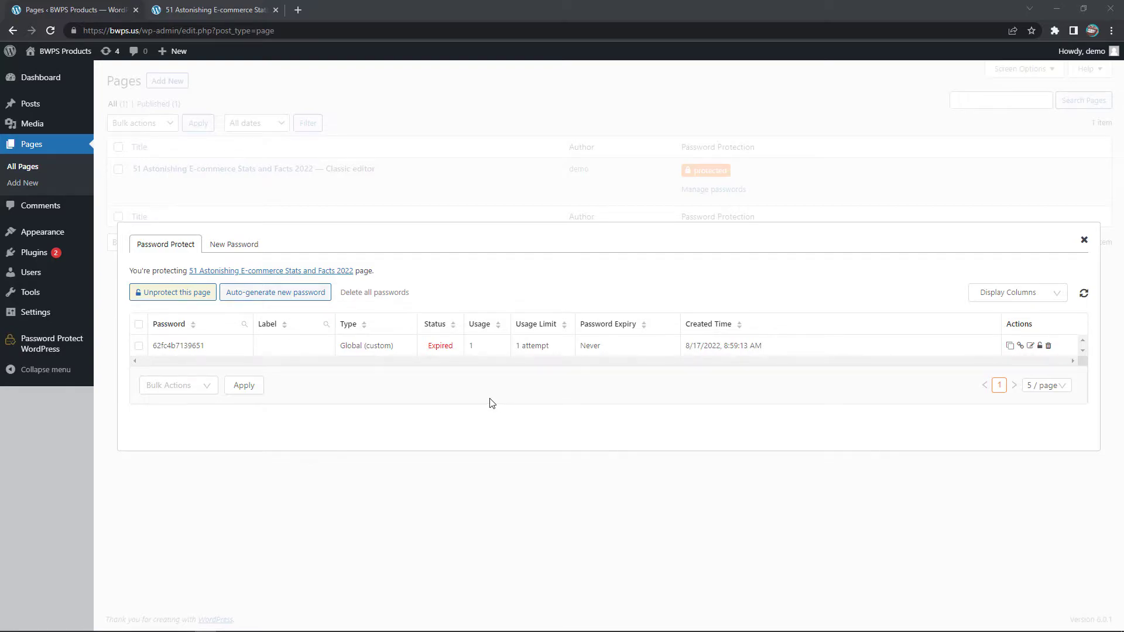
- Auto-generate a new password for the protected page and save it with a password expiry date of 08/18/2022
{"action": "left_click", "coordinate": [256, 295]}
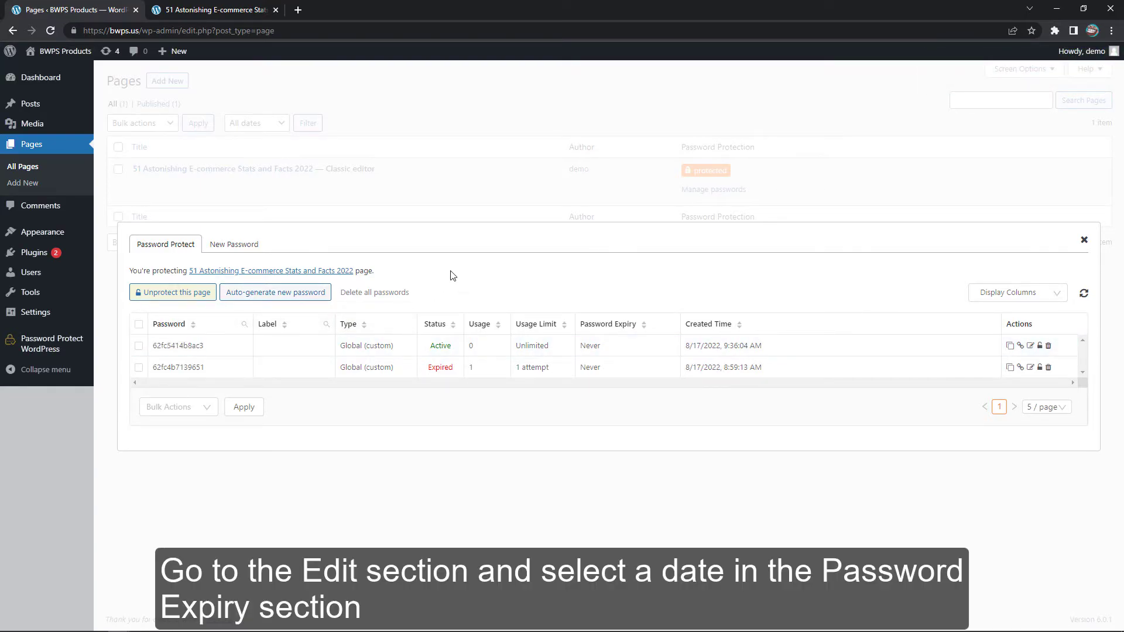
{"action": "left_click", "coordinate": [1031, 346]}
{"action": "left_click", "coordinate": [667, 353]}
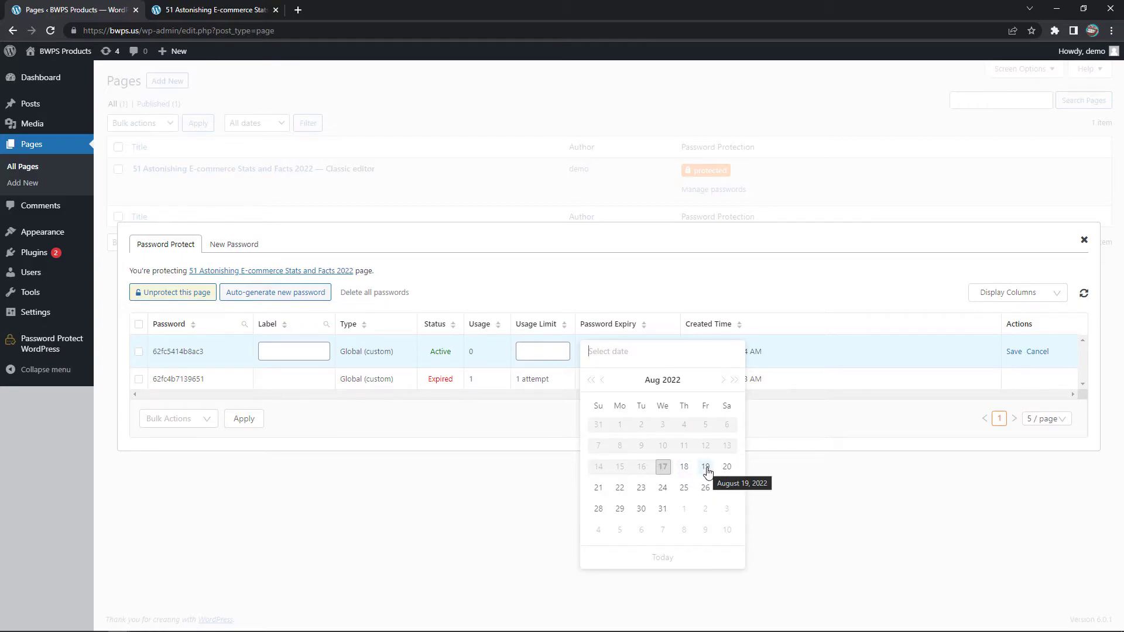
{"action": "left_click", "coordinate": [723, 380]}
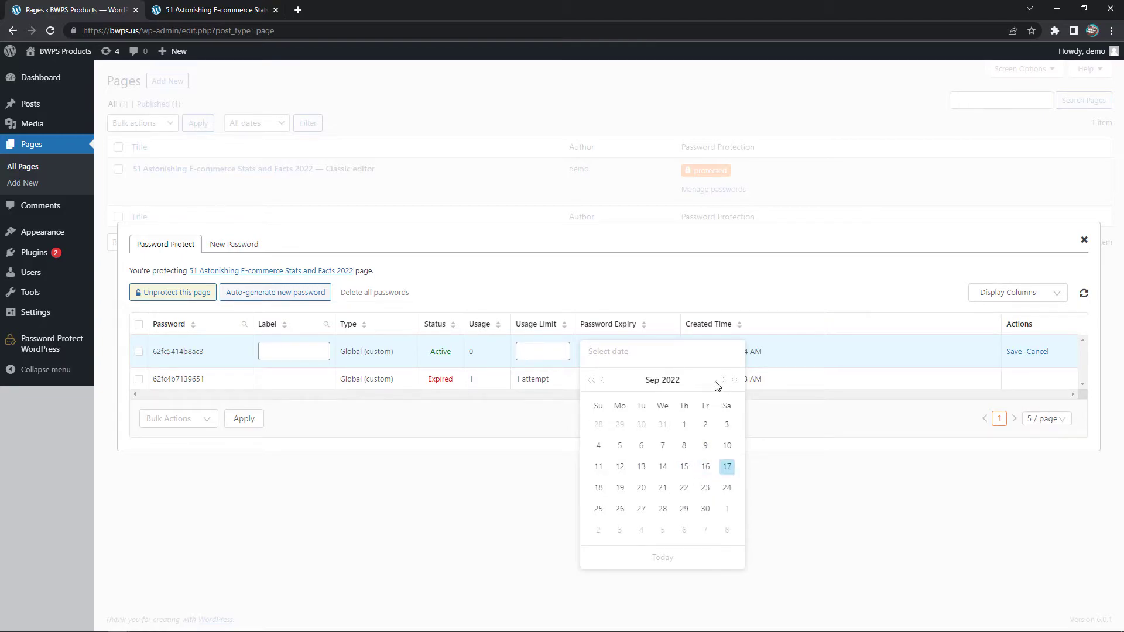
{"action": "left_click", "coordinate": [602, 382]}
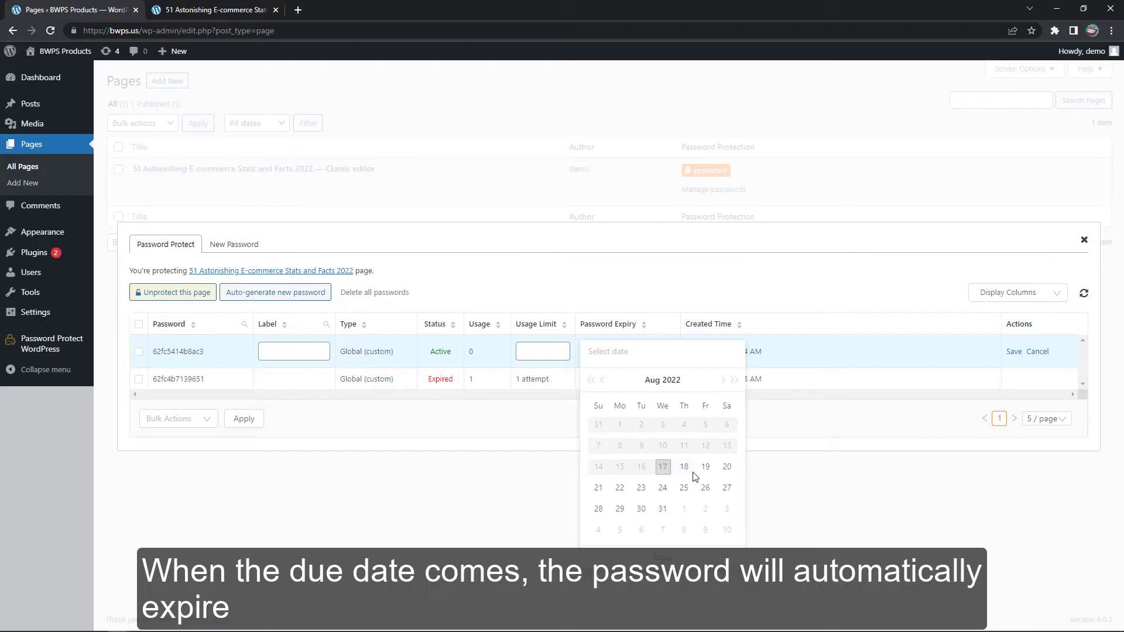
{"action": "left_click", "coordinate": [685, 468]}
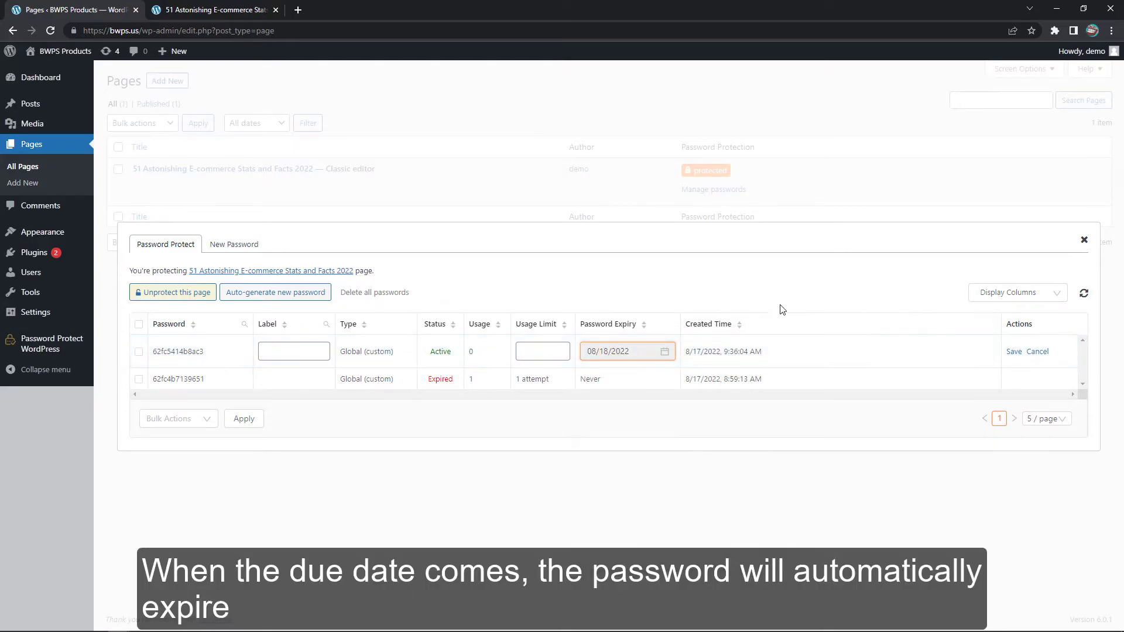
{"action": "left_click", "coordinate": [1019, 353]}
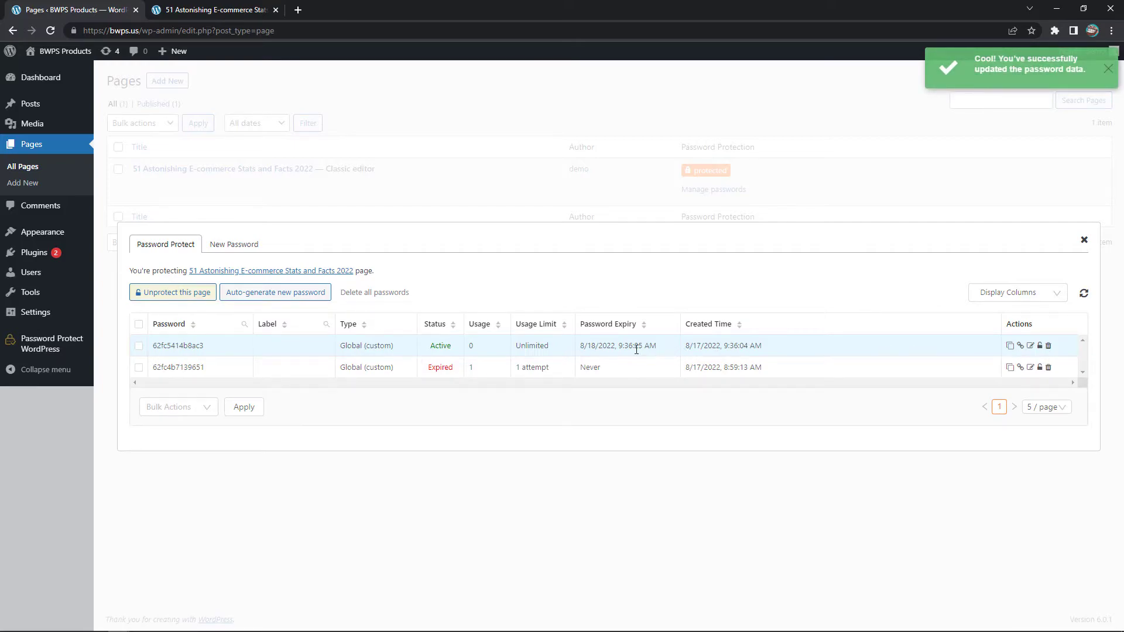
- Compare the expiry date and the created time of the newest password in the page's password list
{"action": "left_click_drag", "start_coordinate": [656, 347], "coordinate": [577, 352]}
{"action": "left_click_drag", "start_coordinate": [765, 349], "coordinate": [693, 349]}
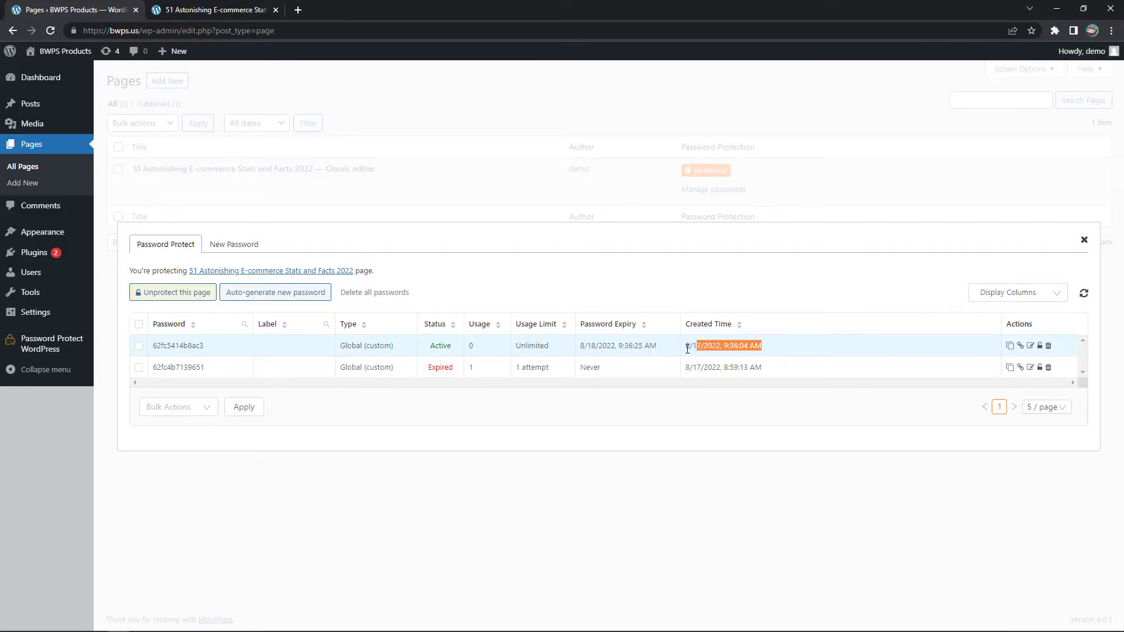
{"action": "left_click", "coordinate": [795, 346]}
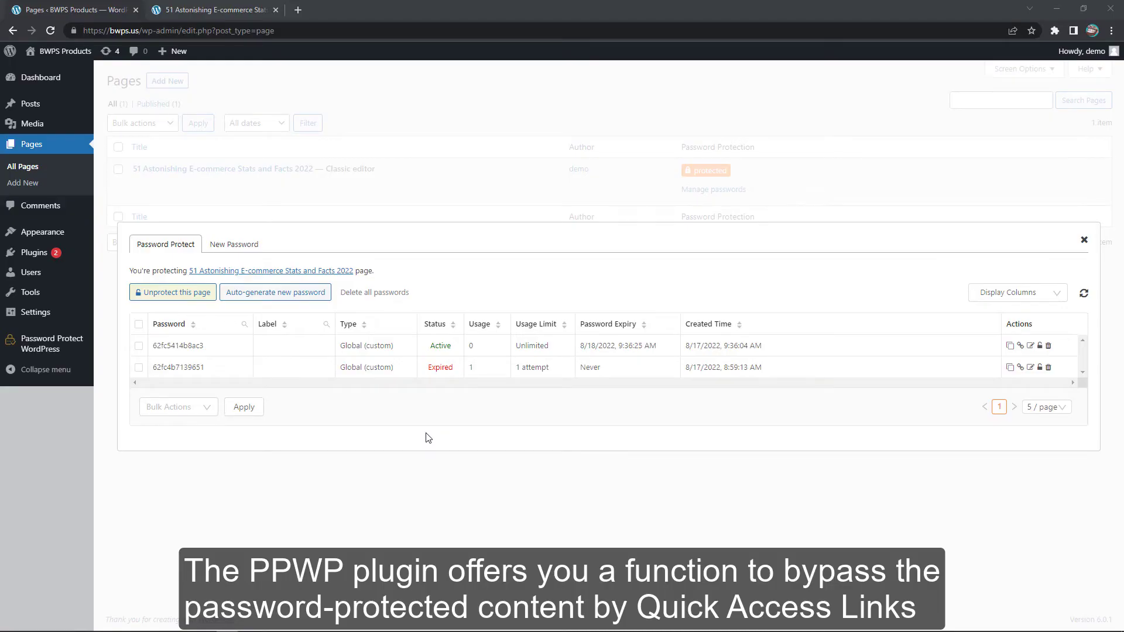
- Auto-generate another password for the protected page and save it with a usage limit of 1
{"action": "left_click", "coordinate": [278, 295]}
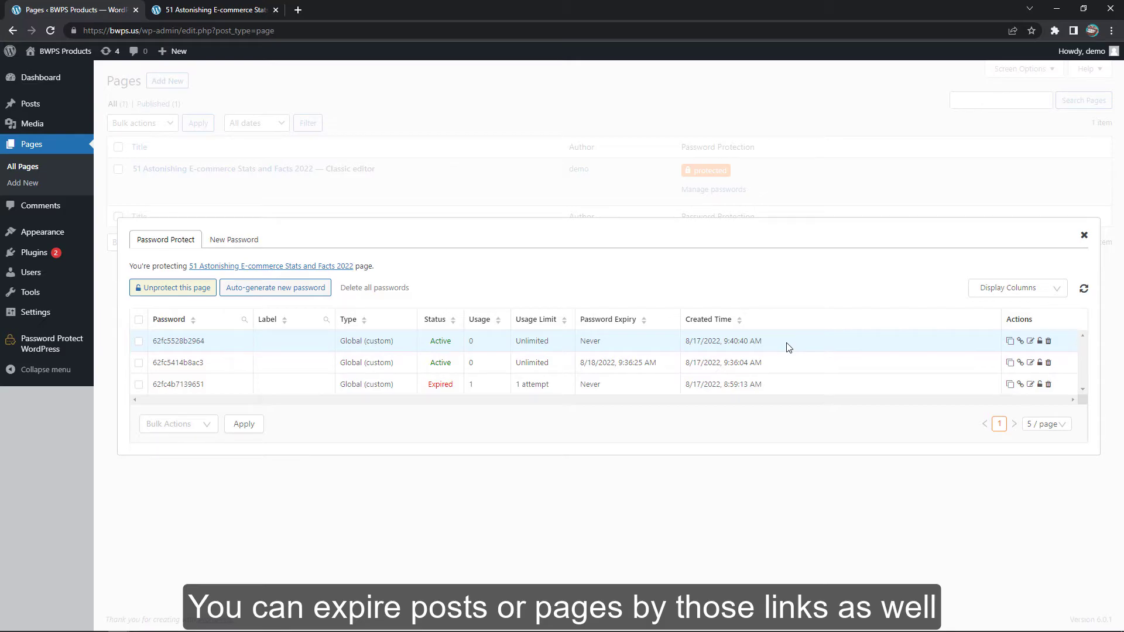
{"action": "left_click", "coordinate": [1031, 341]}
{"action": "left_click", "coordinate": [537, 338]}
{"action": "type", "text": "1"}
{"action": "left_click", "coordinate": [1013, 340]}
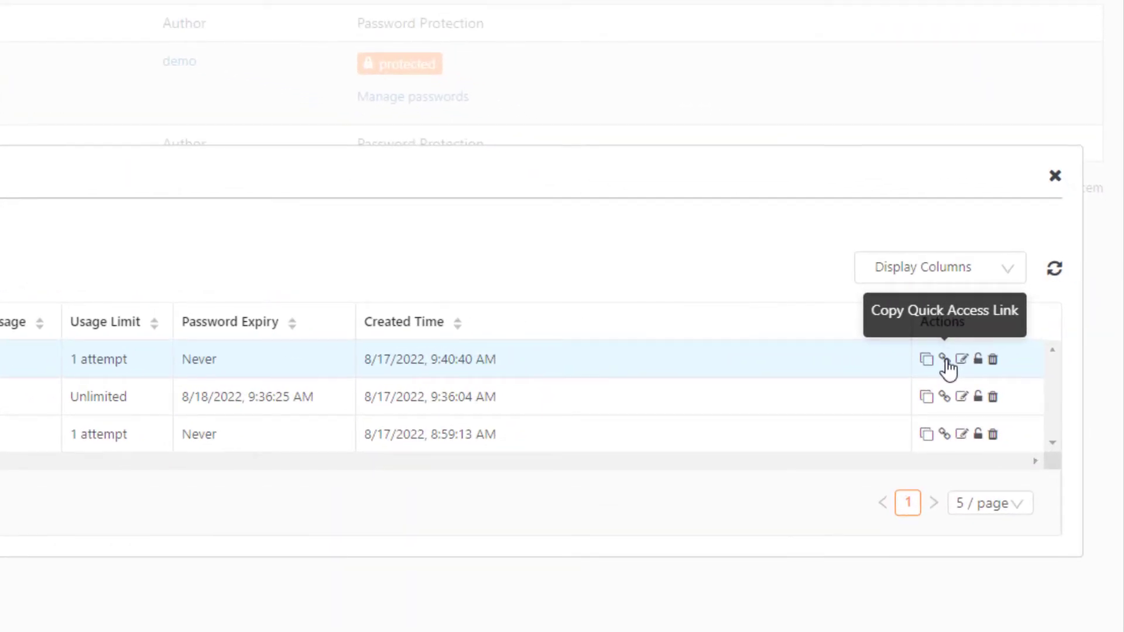
- Copy the newest password's Quick Access Link, open it in a new browser tab, and view the page content
{"action": "left_click", "coordinate": [945, 360]}
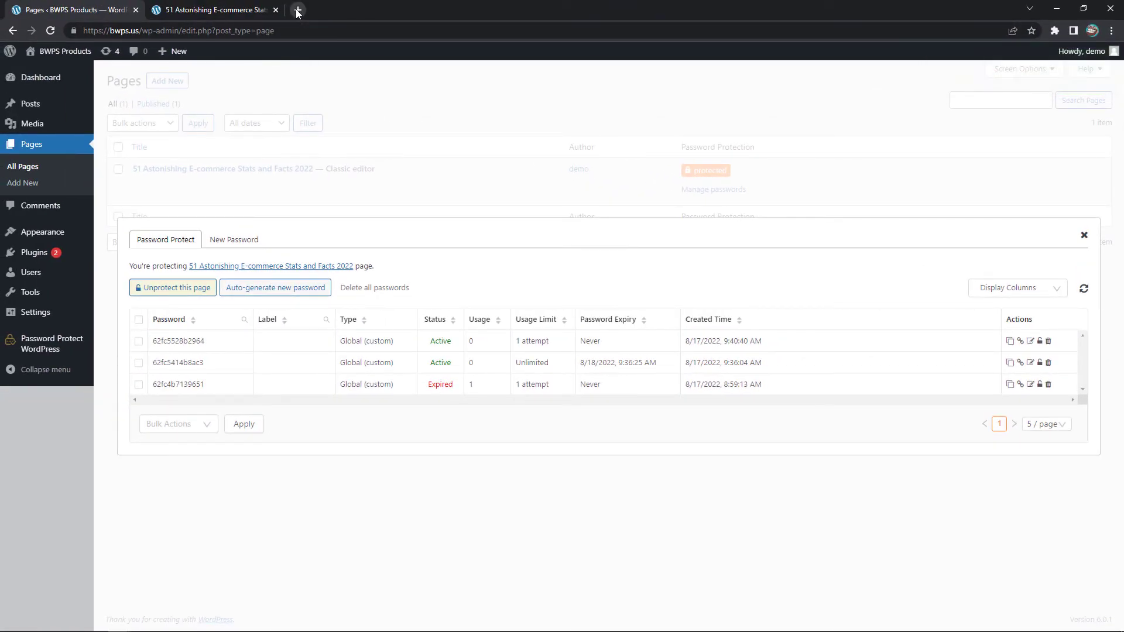
{"action": "left_click", "coordinate": [298, 9]}
{"action": "key", "text": "ctrl+v"}
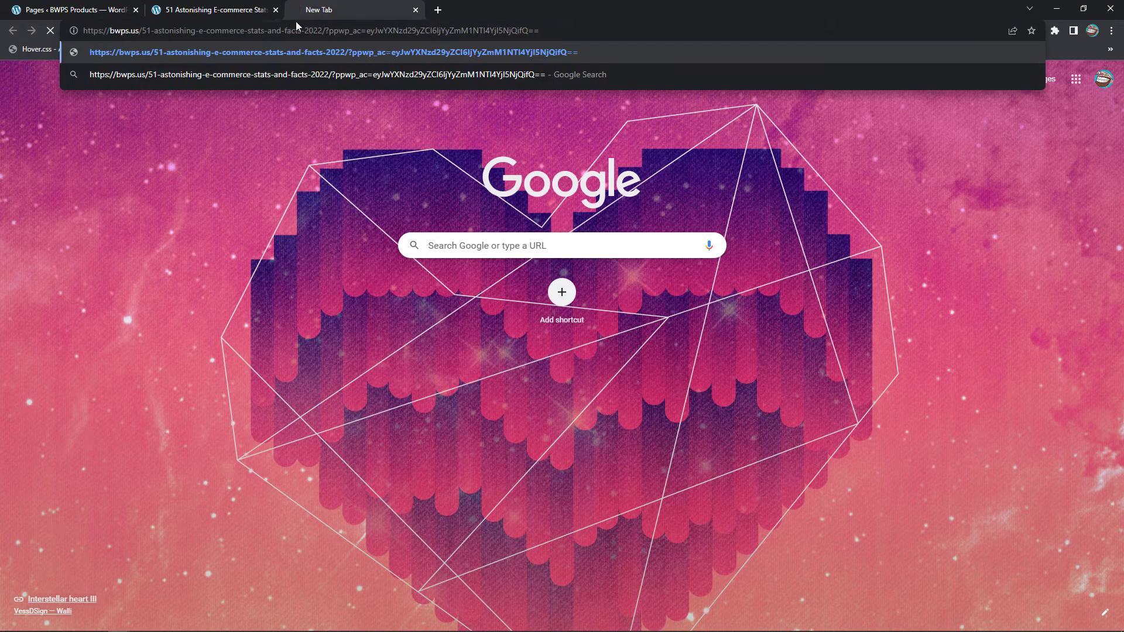
{"action": "key", "text": "Return"}
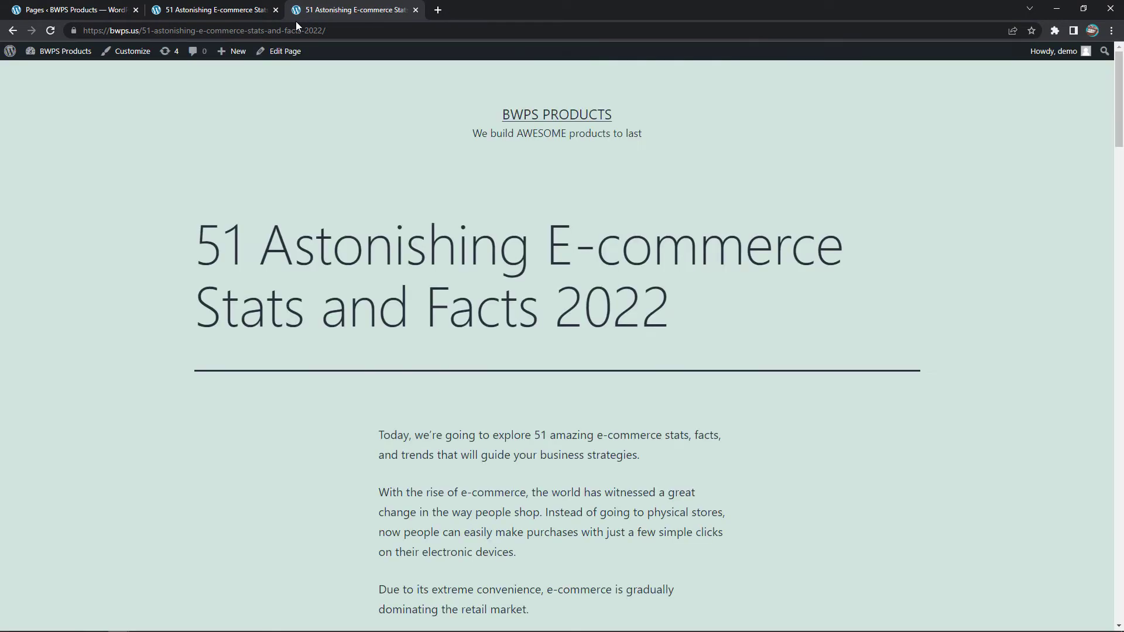
{"action": "scroll", "coordinate": [321, 360], "scroll_direction": "down", "scroll_amount": 2}
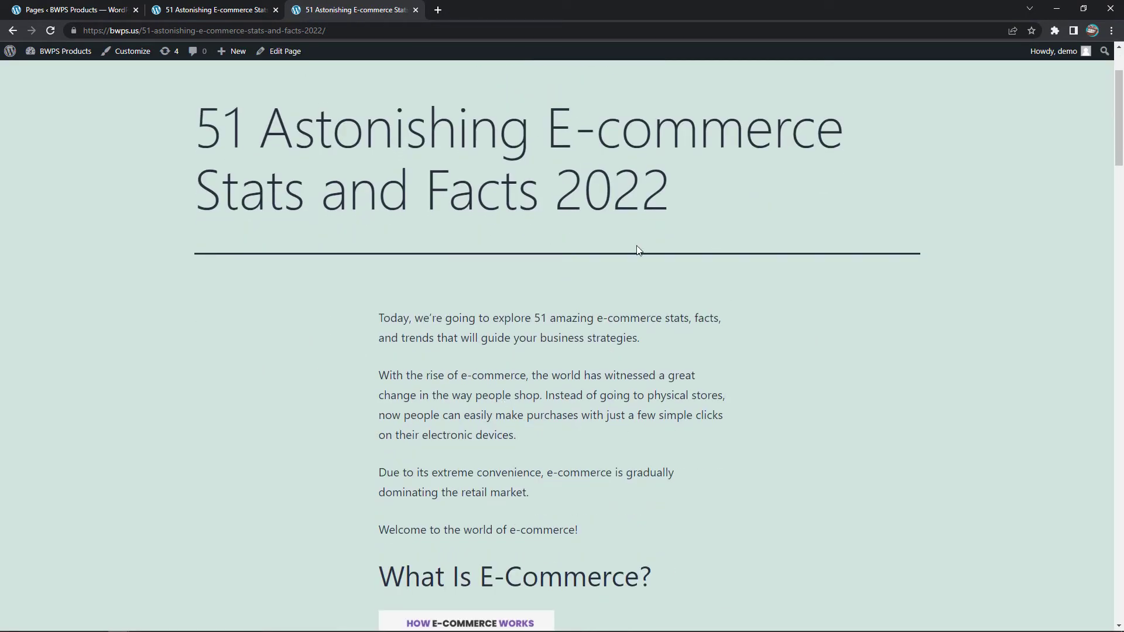
- Refresh the password list in the WordPress admin and check the newest password's usage and status
{"action": "left_click", "coordinate": [43, 10]}
{"action": "left_click", "coordinate": [1084, 289]}
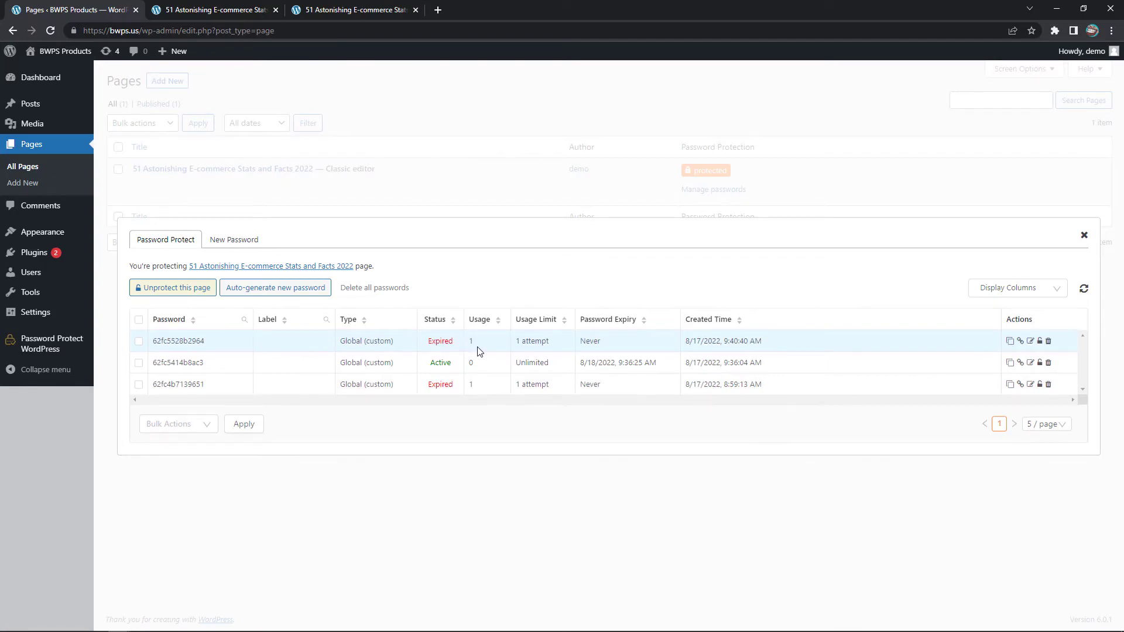
{"action": "double_click", "coordinate": [472, 341]}
- Copy the newest password's Quick Access Link again and try to open the page with it in an incognito window
{"action": "left_click", "coordinate": [1021, 342]}
{"action": "key", "text": "ctrl+shift+n"}
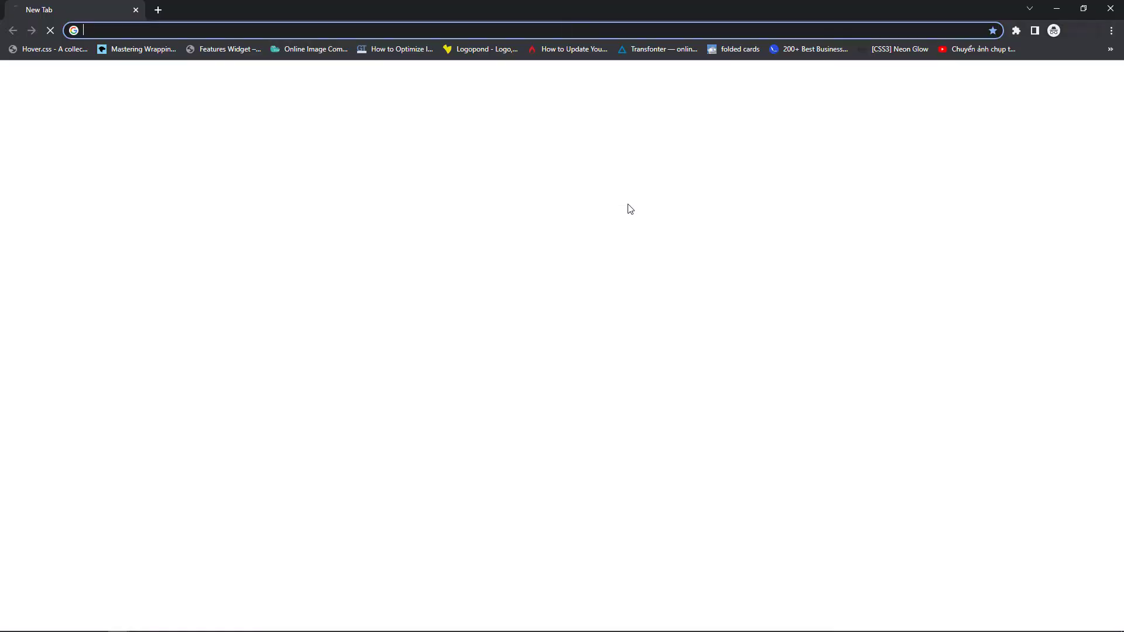
{"action": "key", "text": "ctrl+v"}
{"action": "key", "text": "Return"}
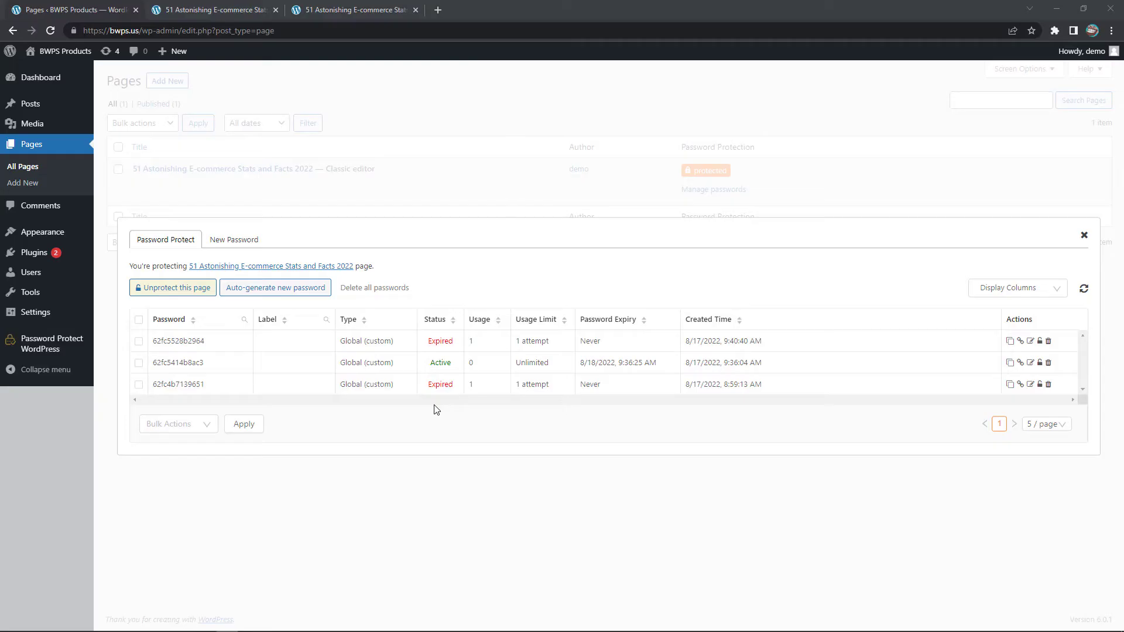
- Open the Password Protect WordPress settings and examine the time units available for Cookie Expiration Time
{"action": "mouse_move", "coordinate": [53, 342]}
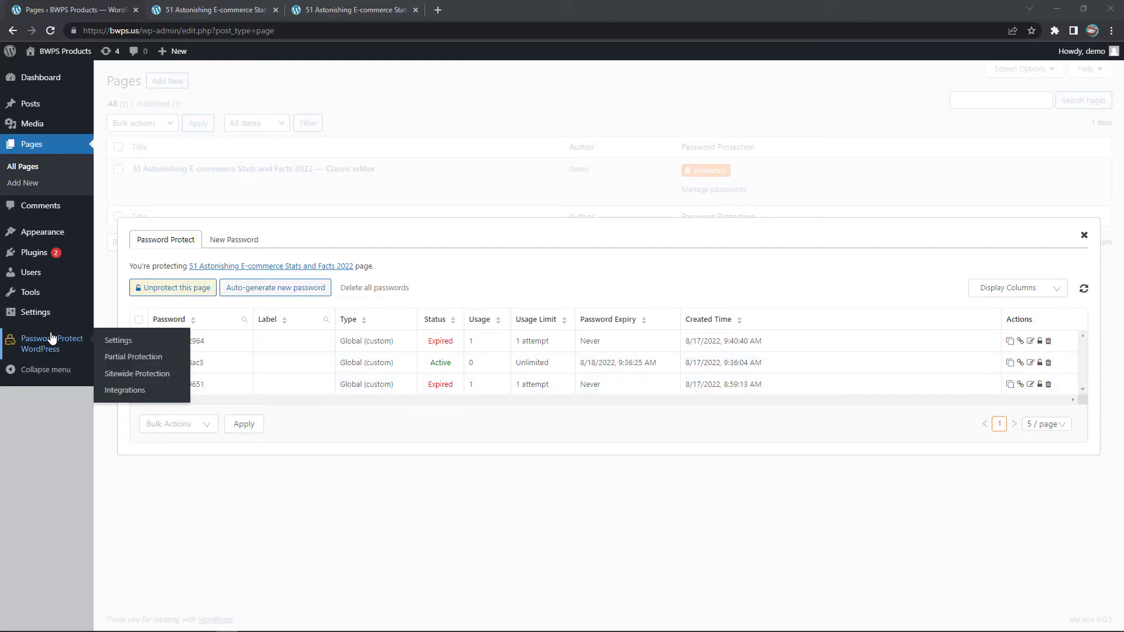
{"action": "left_click", "coordinate": [106, 342]}
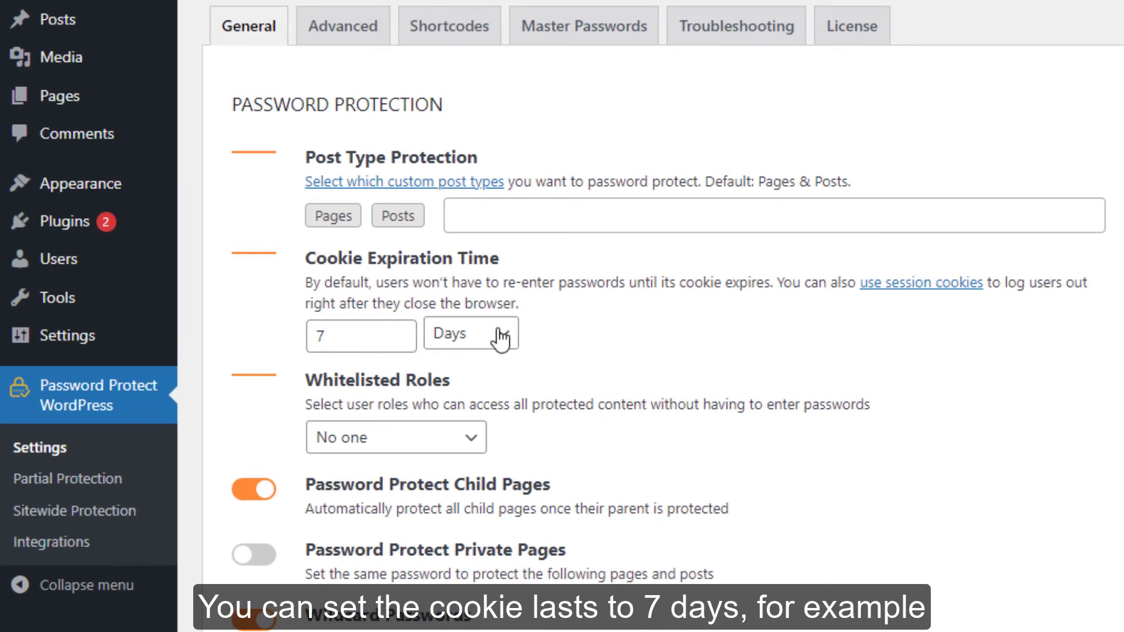
{"action": "left_click", "coordinate": [443, 339]}
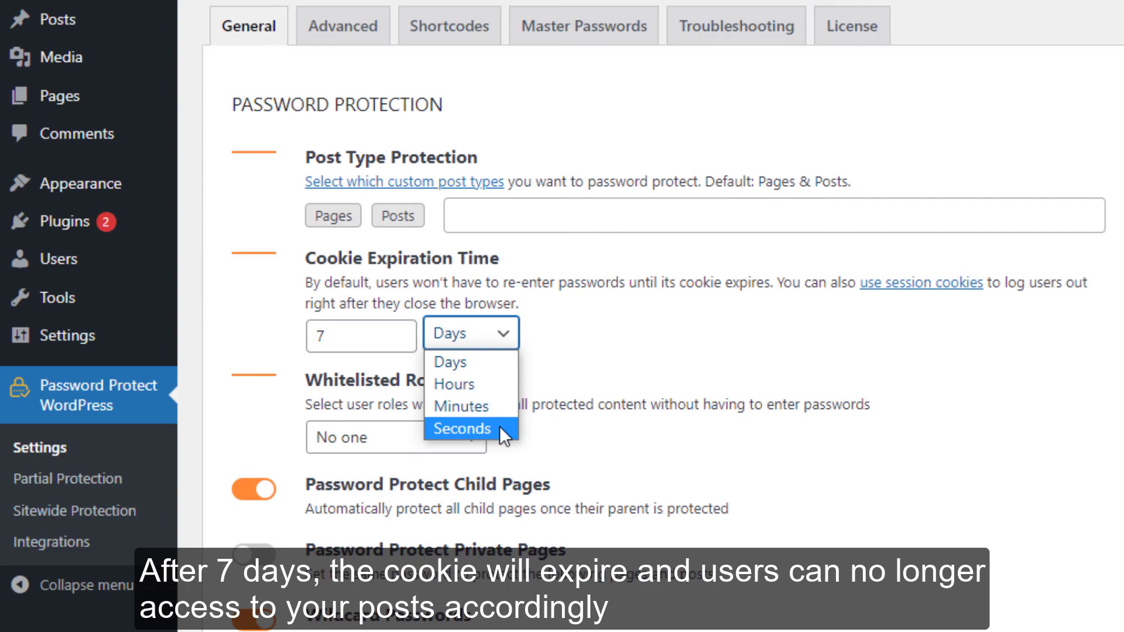
{"action": "left_click", "coordinate": [537, 317]}
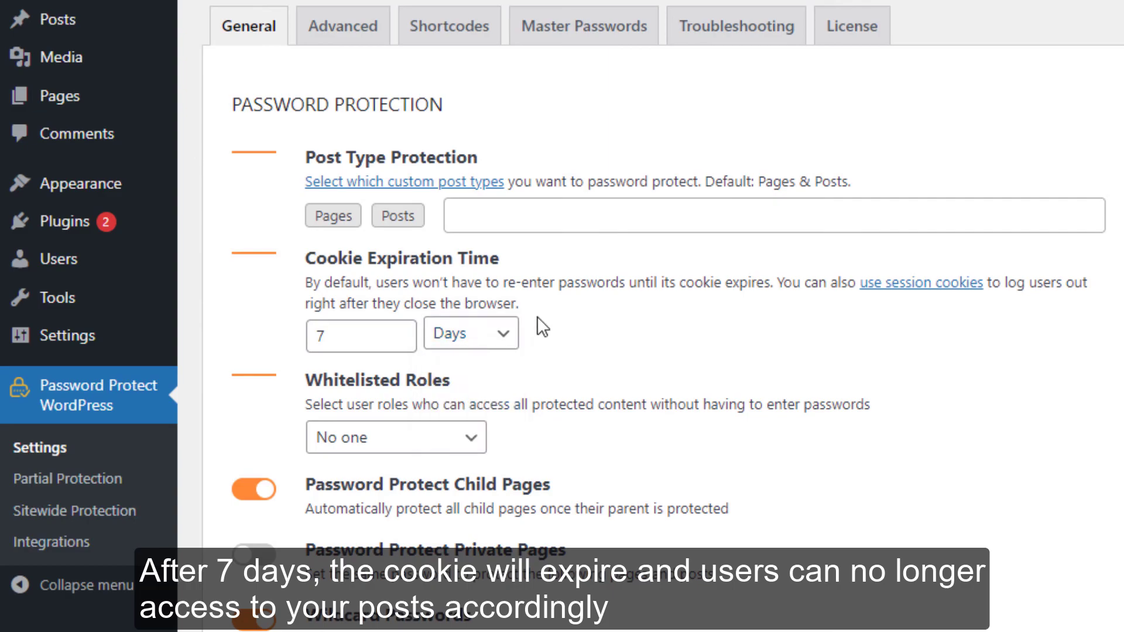